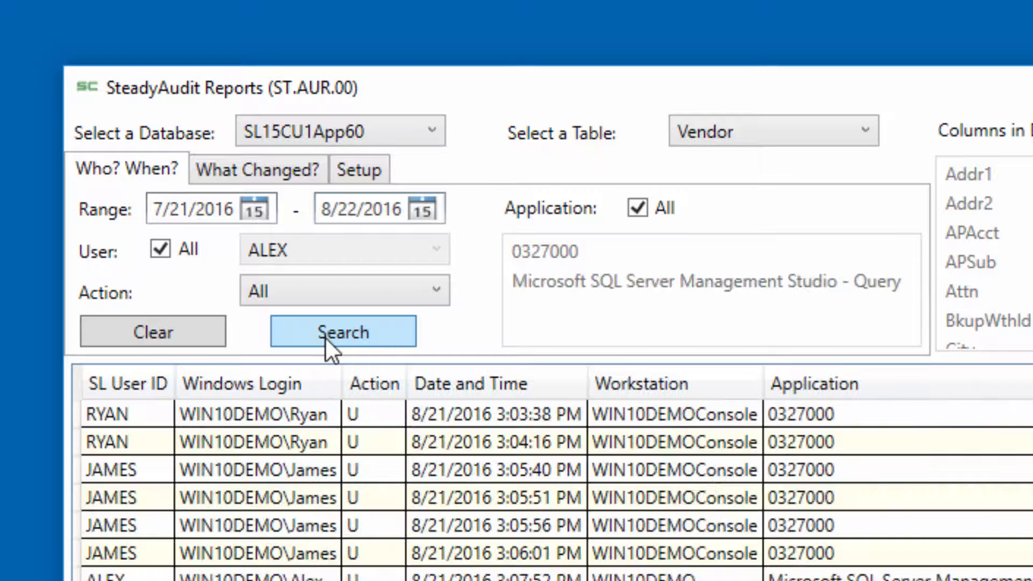
Step: Examine the before and after values of several vendor audit records, including 3:05:51 PM and 4:52:17 PM, finishing on the 3:07:52 PM update
click(364, 501)
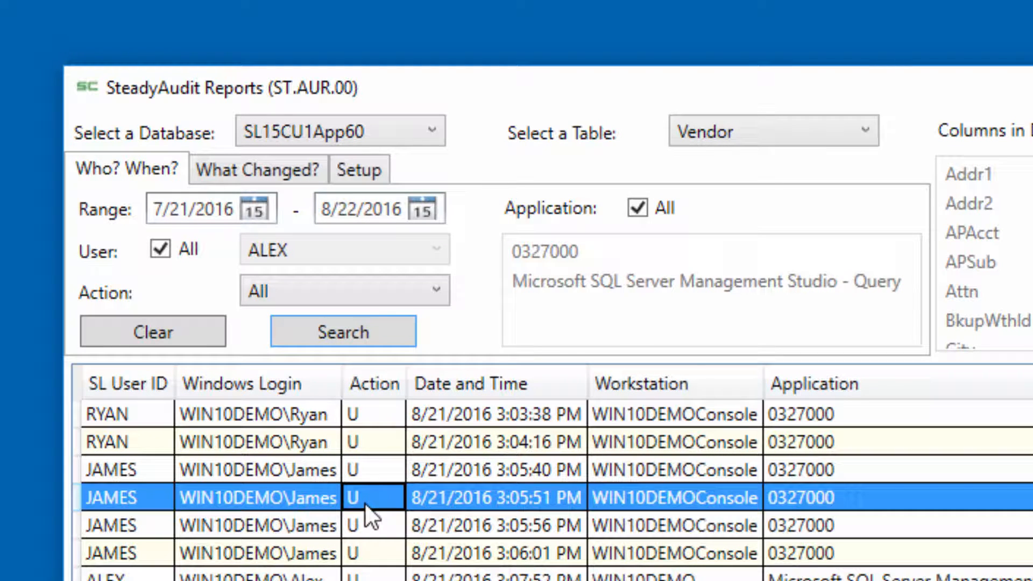
click(366, 576)
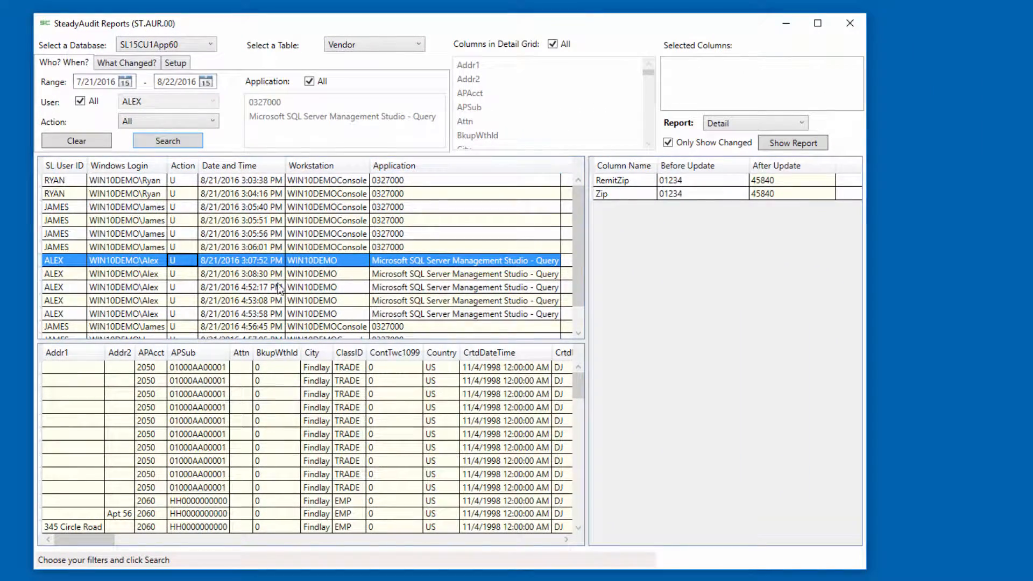
click(240, 285)
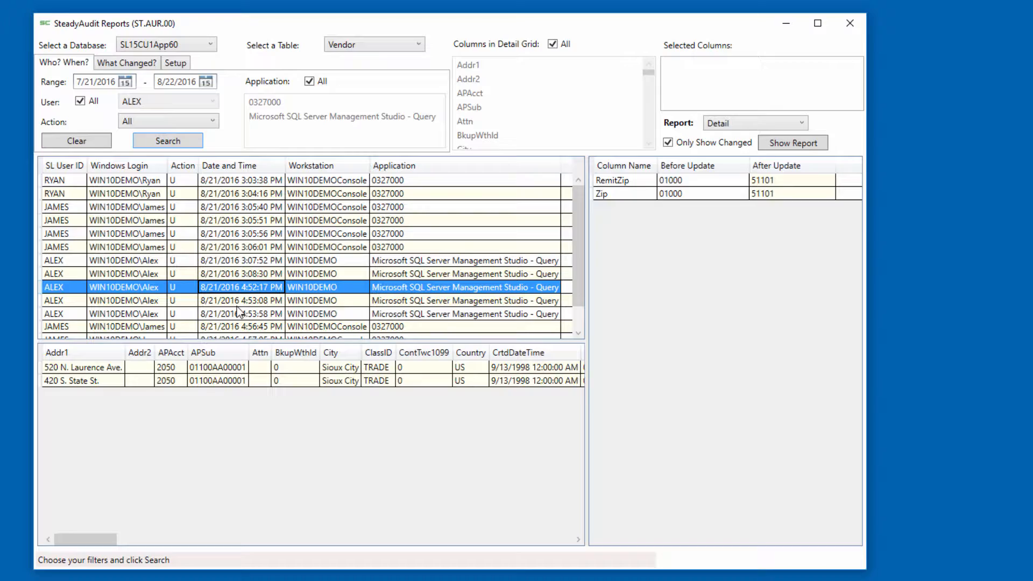
click(238, 300)
click(244, 262)
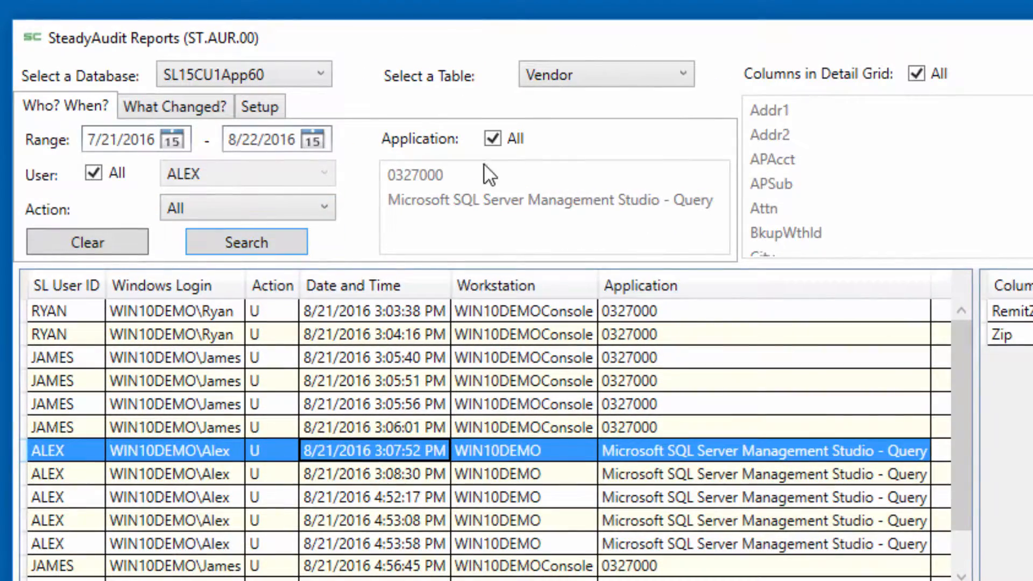
Step: Search the audit records for application 0327000 only, and rerun the search with all applications included
click(312, 83)
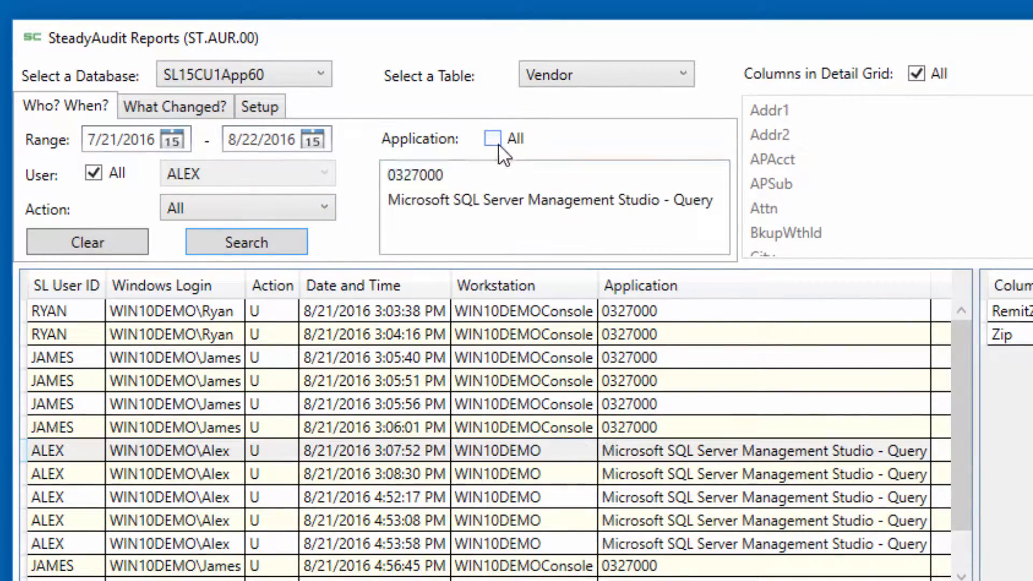
click(429, 173)
click(269, 247)
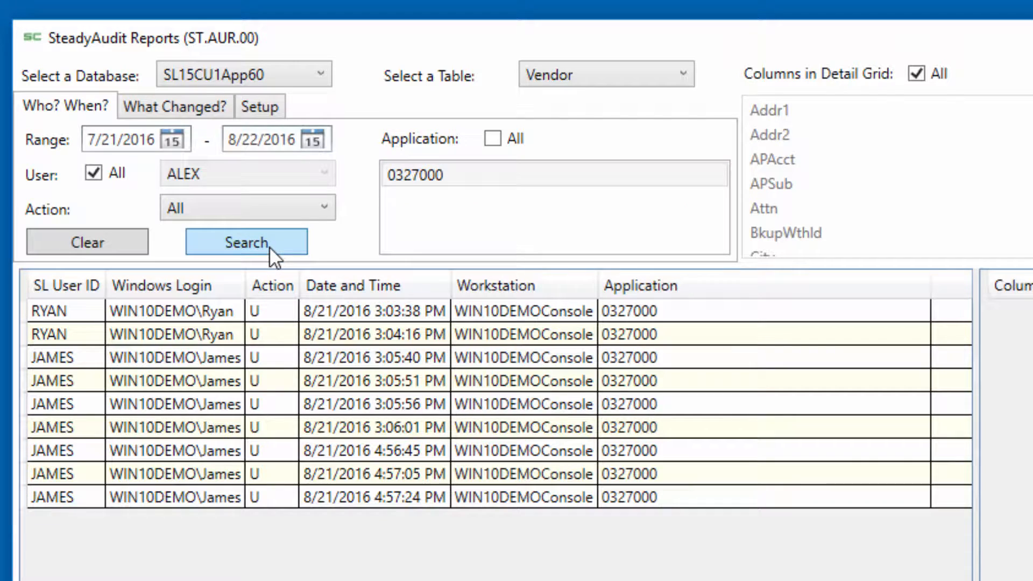
click(492, 138)
click(241, 235)
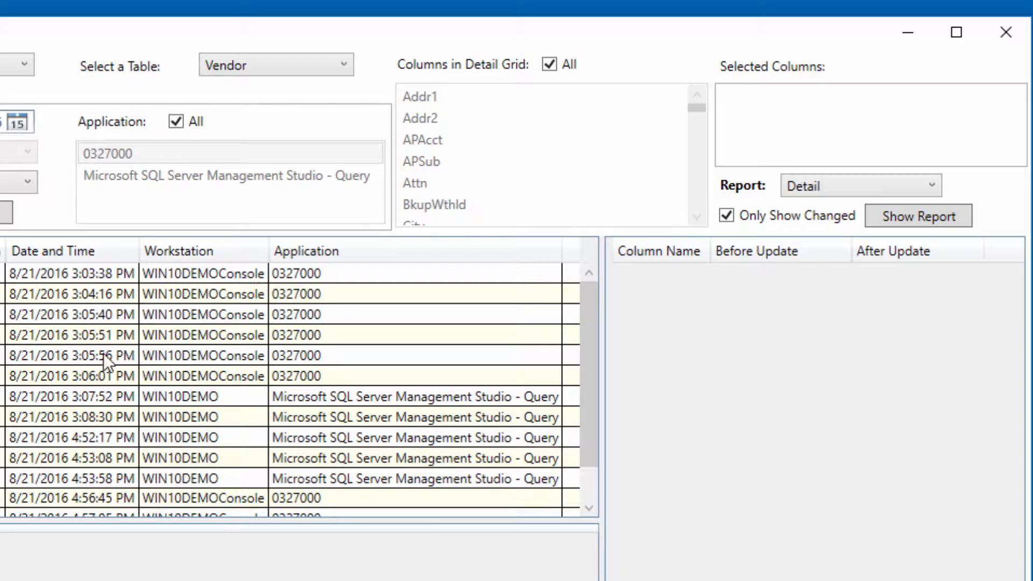
Step: Include unchanged columns in the before and after comparison, and inspect the 3:06:01 PM and 4:52:17 PM records
click(97, 417)
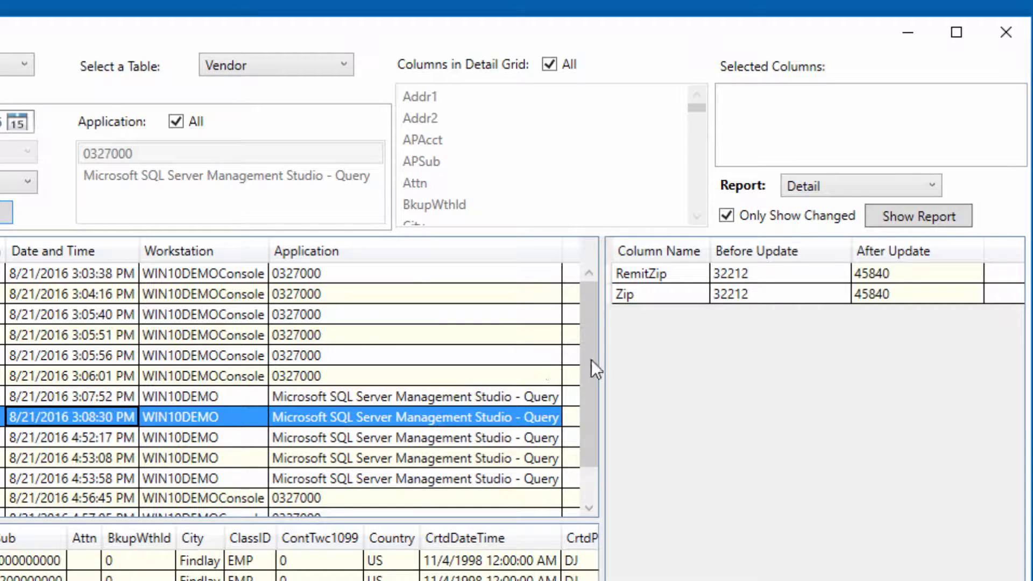
click(816, 215)
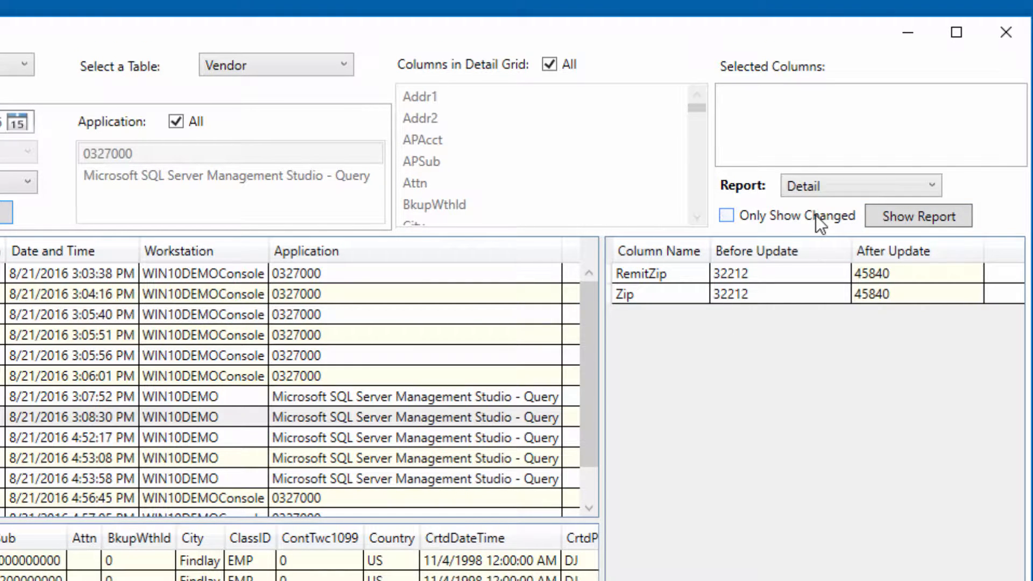
click(79, 379)
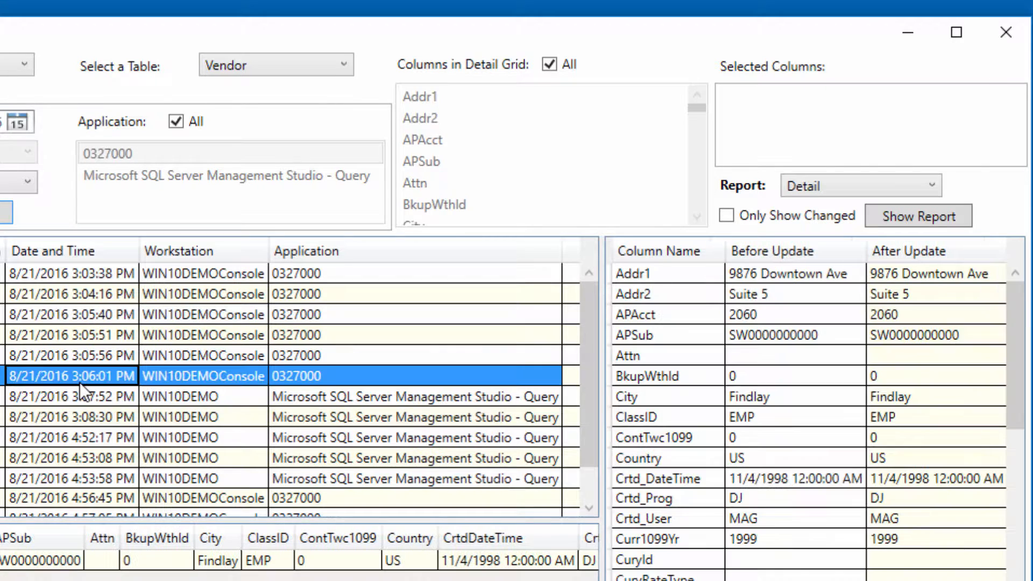
click(67, 439)
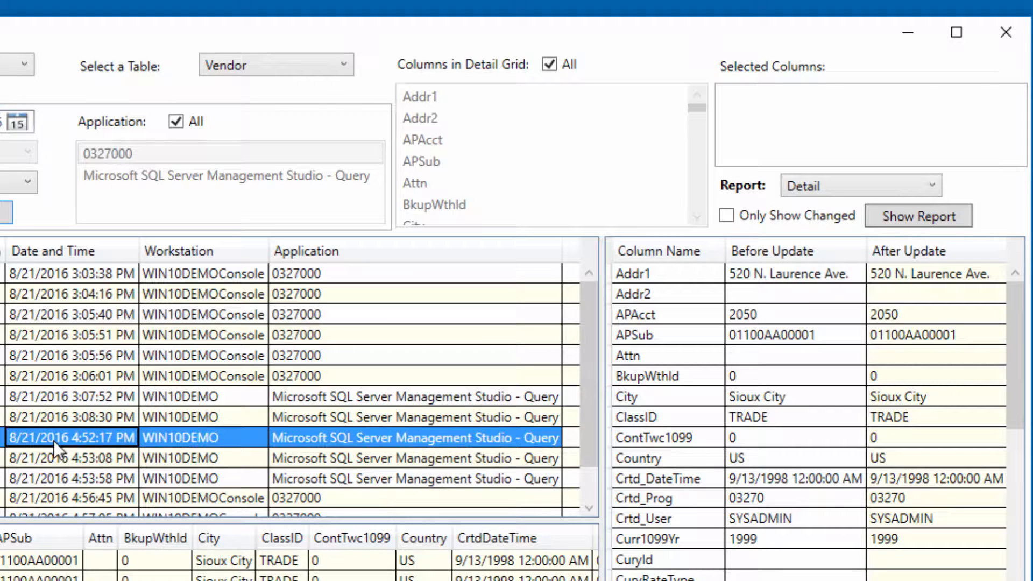
Step: Stop including all columns in the detail grid and choose Addr1 and City
click(549, 64)
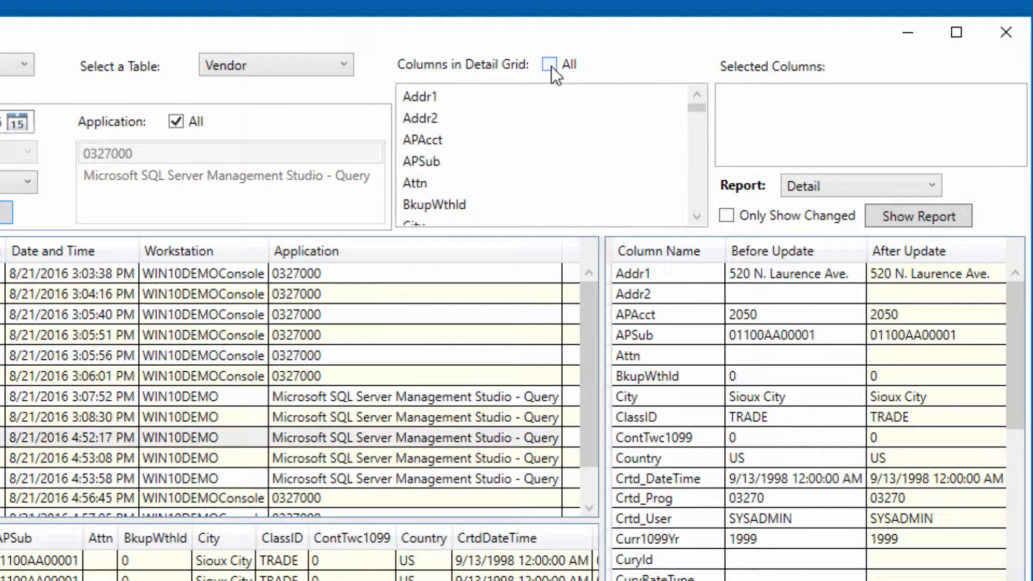
click(428, 95)
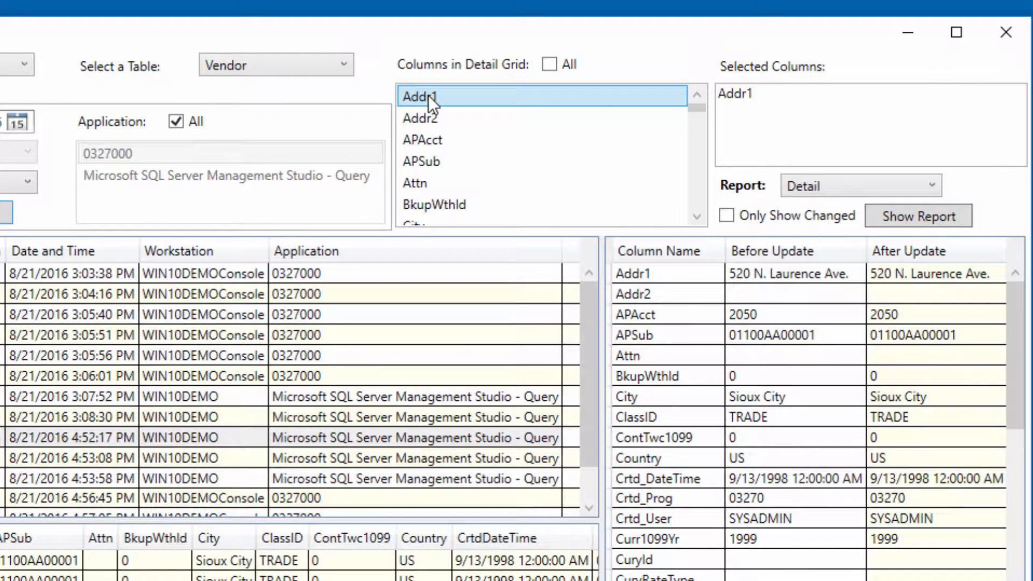
scroll(428, 95, down, 1)
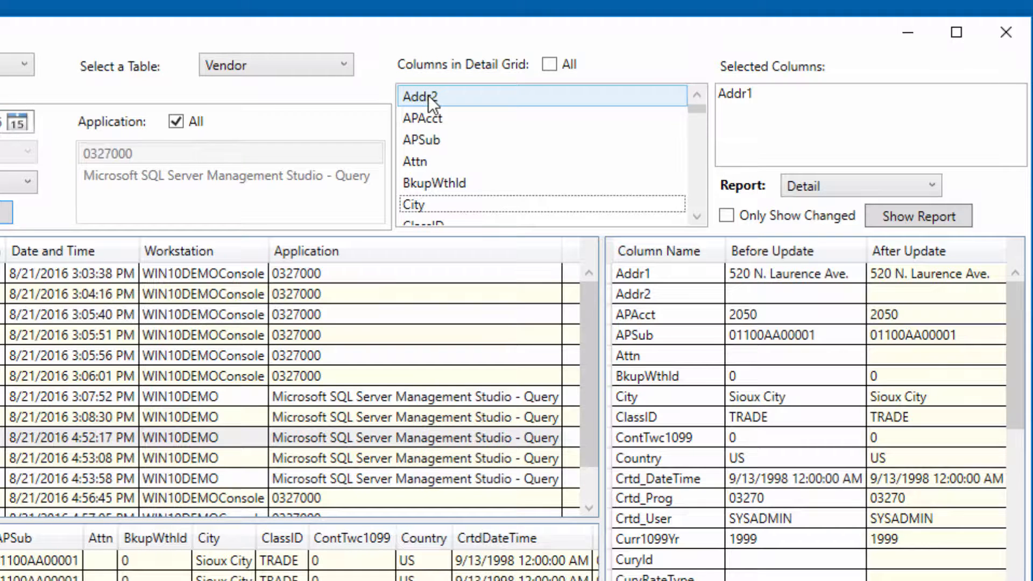
click(422, 203)
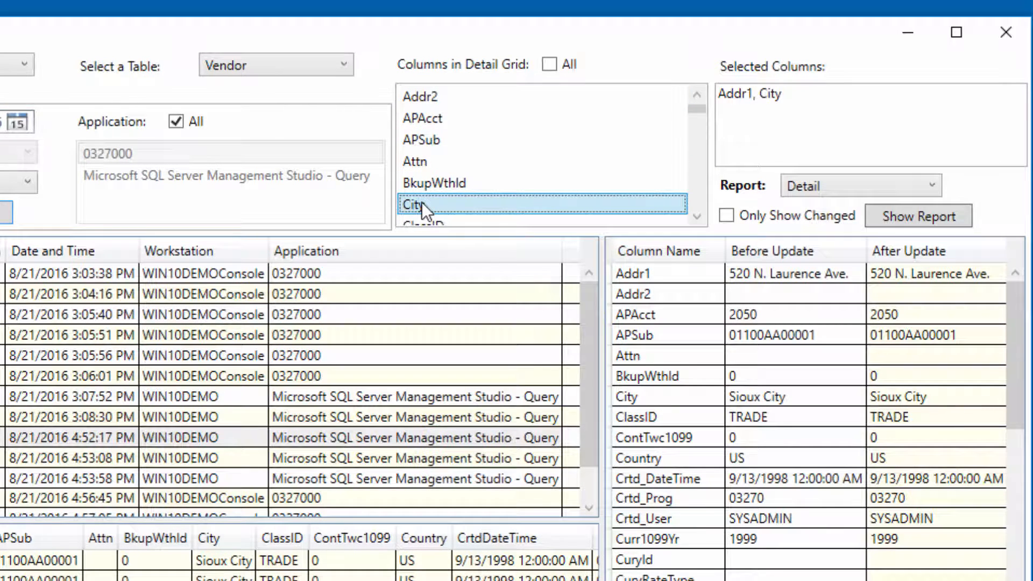
Step: Add the last-update columns LUpd_DateTime, LUpd_Prog and LUpd_User to the detail grid selection
scroll(422, 202, down, 6)
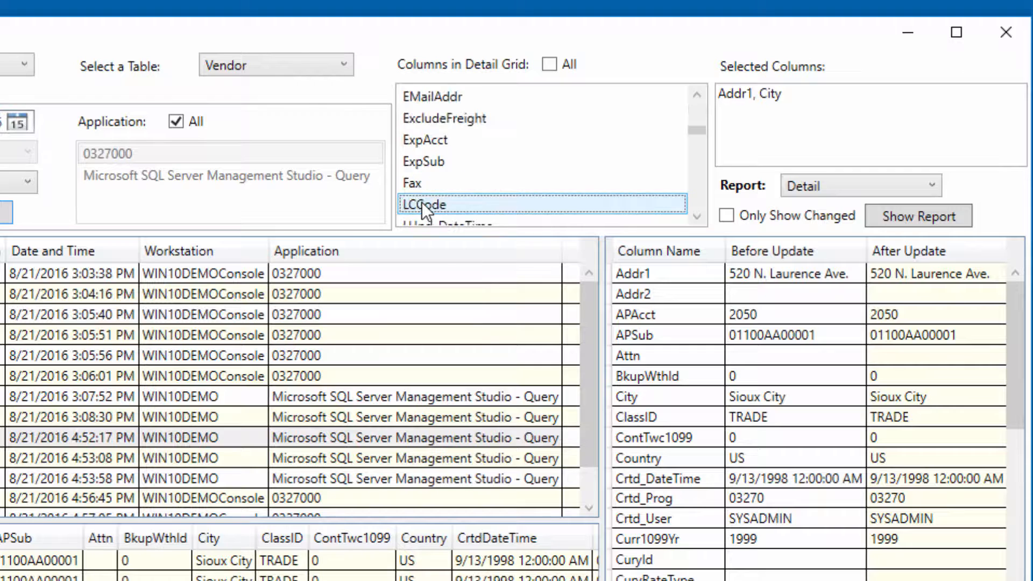
scroll(422, 202, down, 1)
click(422, 202)
scroll(421, 201, down, 1)
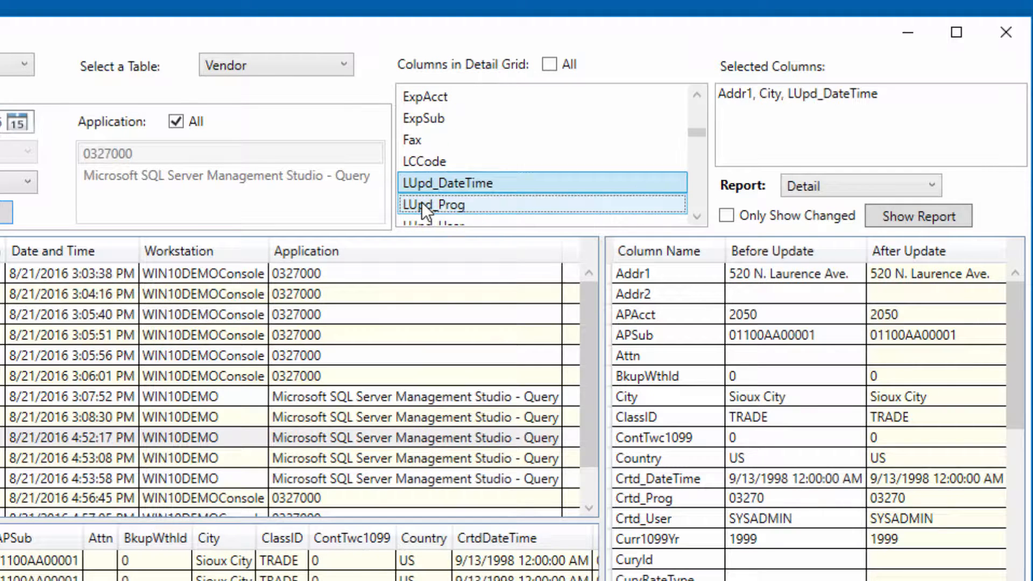
click(422, 202)
scroll(422, 202, down, 1)
click(422, 201)
Step: Add the Name, State, VendId and Zip columns to the detail grid selection
scroll(422, 202, down, 2)
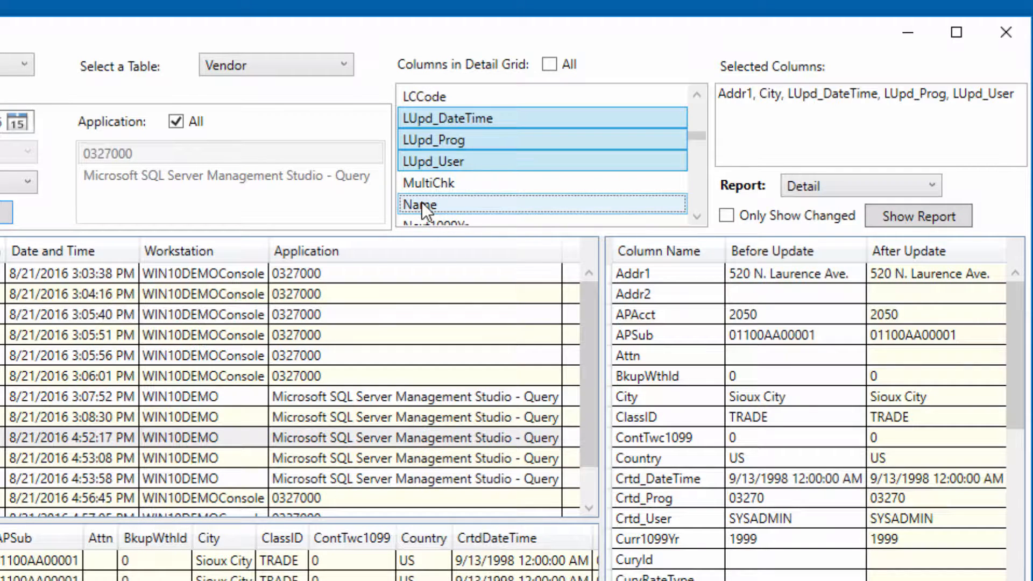
click(422, 202)
scroll(422, 202, down, 10)
click(421, 202)
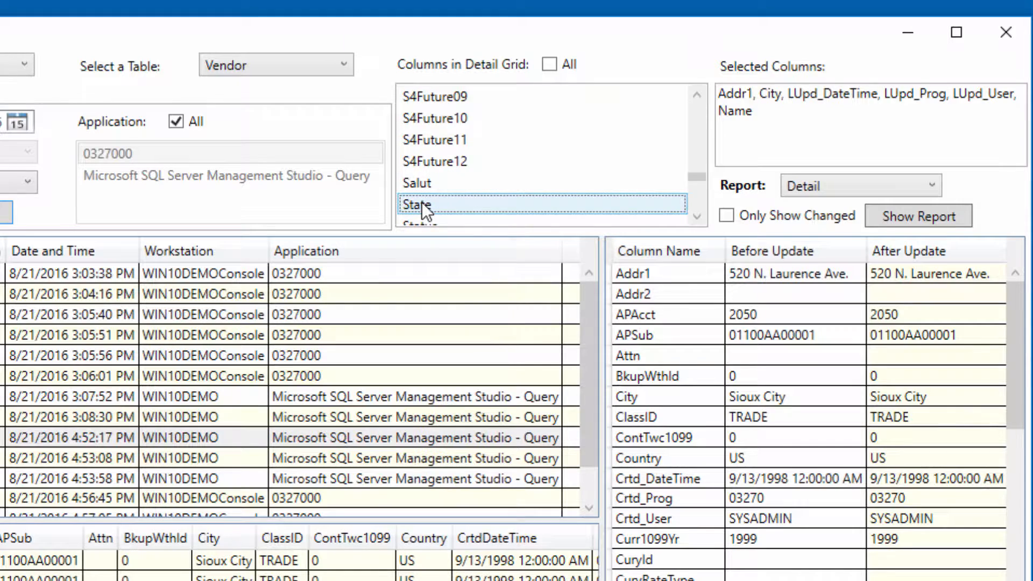
scroll(422, 201, down, 5)
scroll(422, 201, down, 1)
click(422, 201)
scroll(422, 202, down, 1)
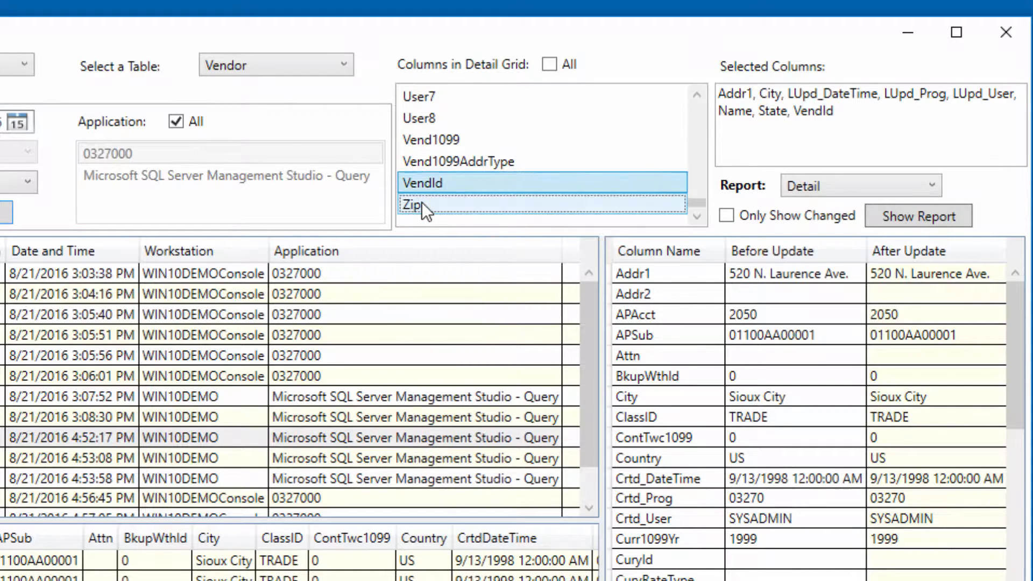
click(422, 202)
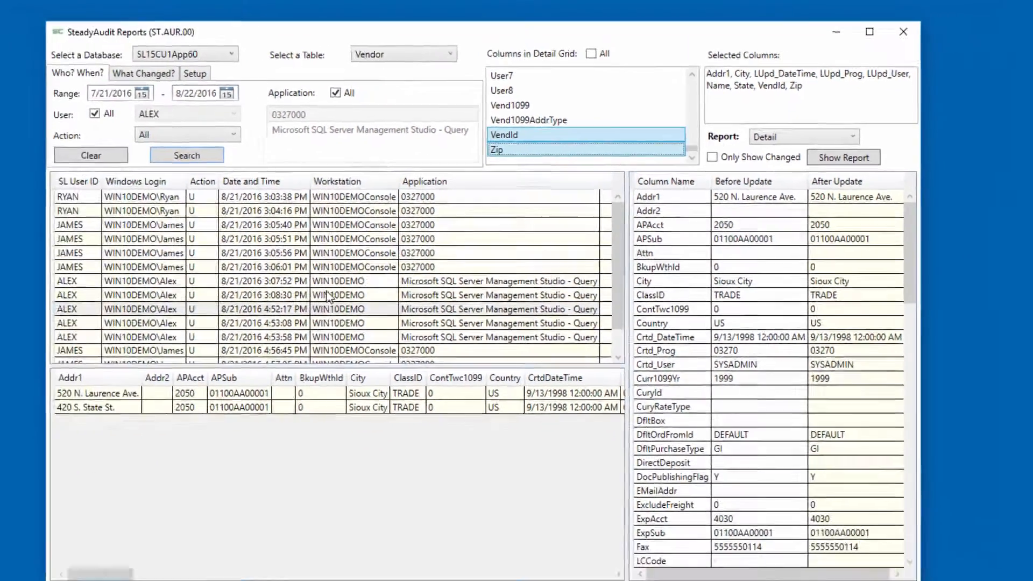
Step: Examine the chosen columns for the audit records at 3:08:30 PM, 4:52:17 PM and 3:07:52 PM
click(168, 417)
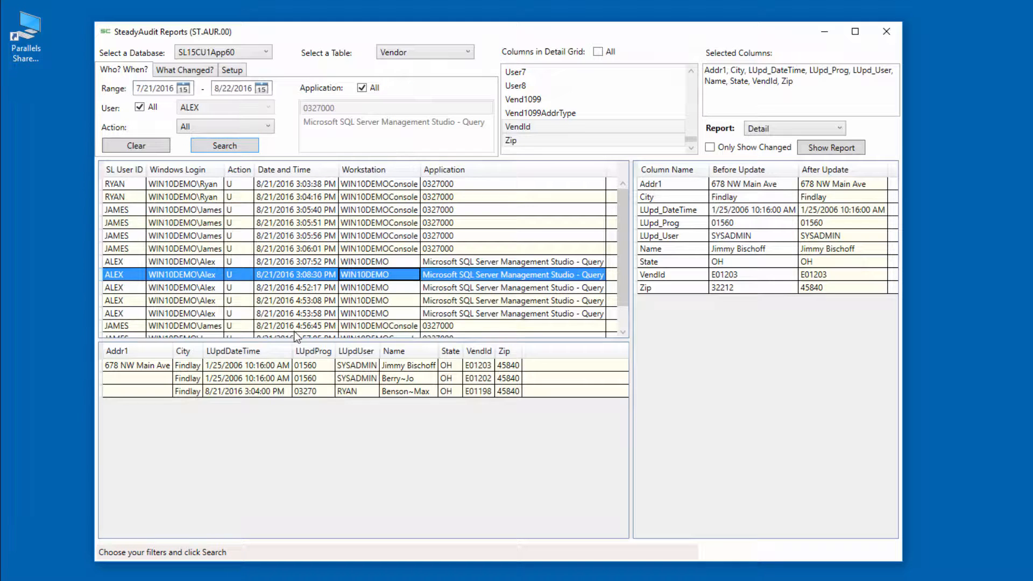
click(301, 289)
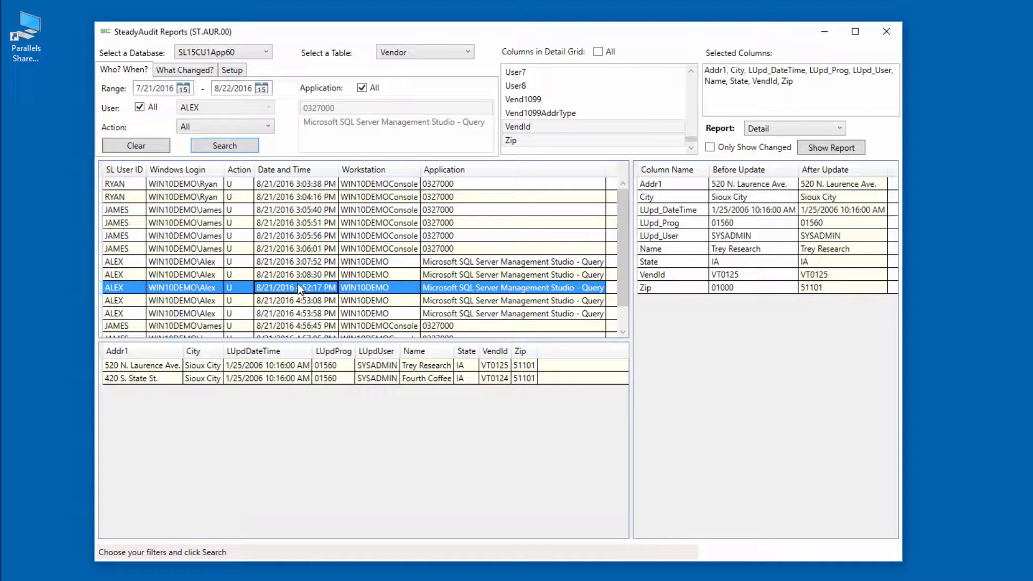
click(299, 267)
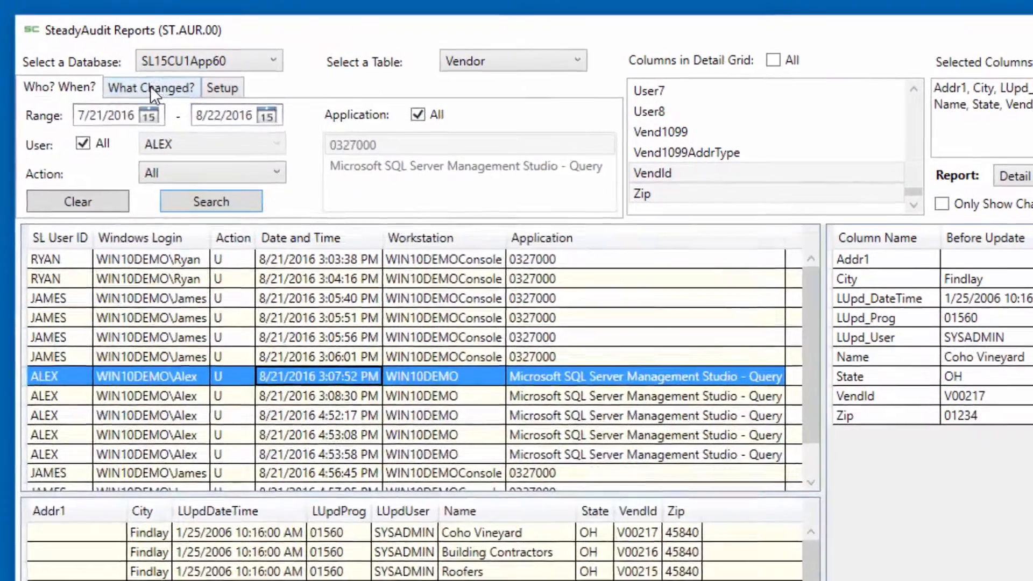
Step: Set the first What Changed condition to LUpd_Prog Not Equal 01560
click(151, 91)
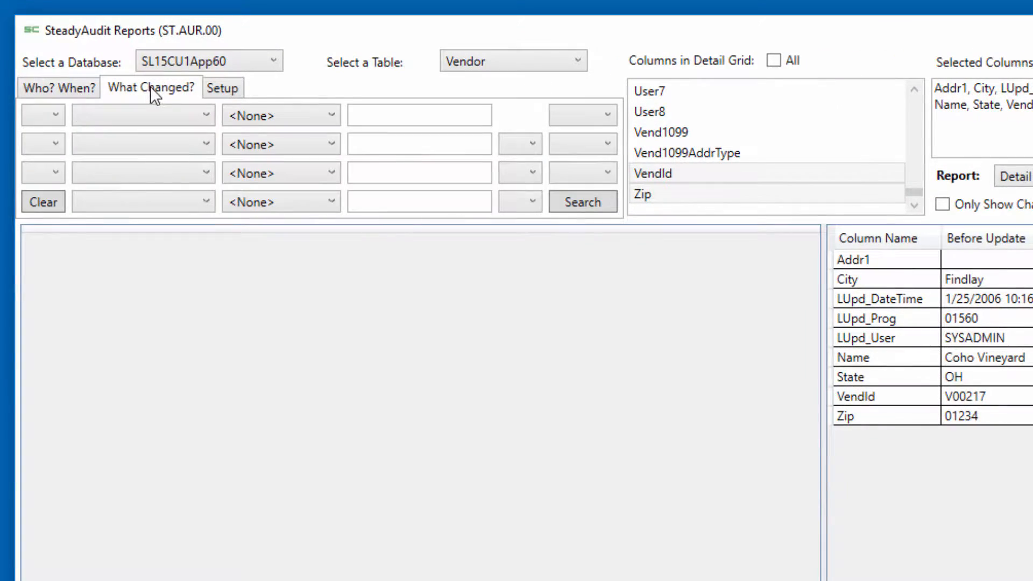
click(208, 114)
click(207, 114)
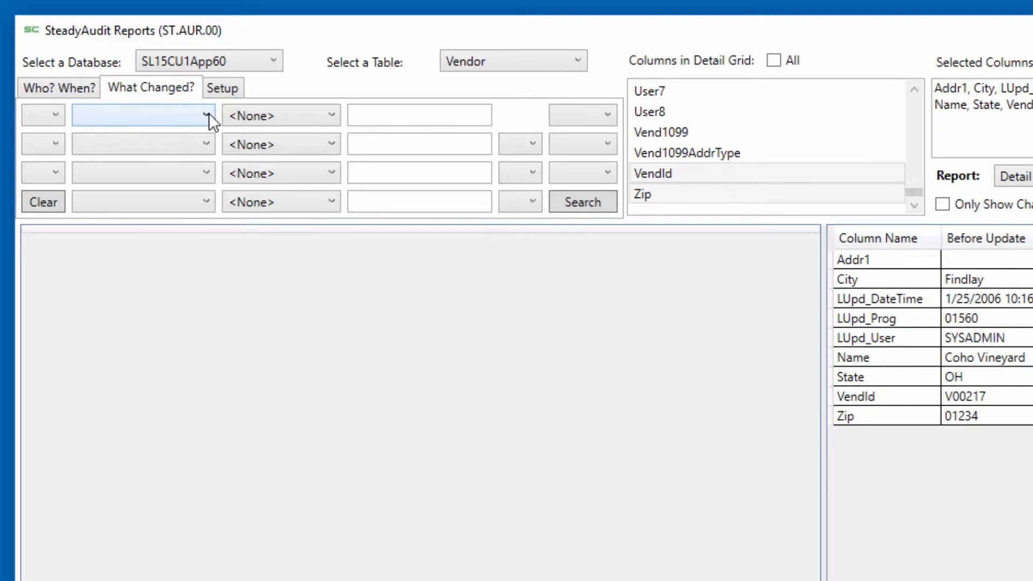
key(l)
key(l)
key(l)
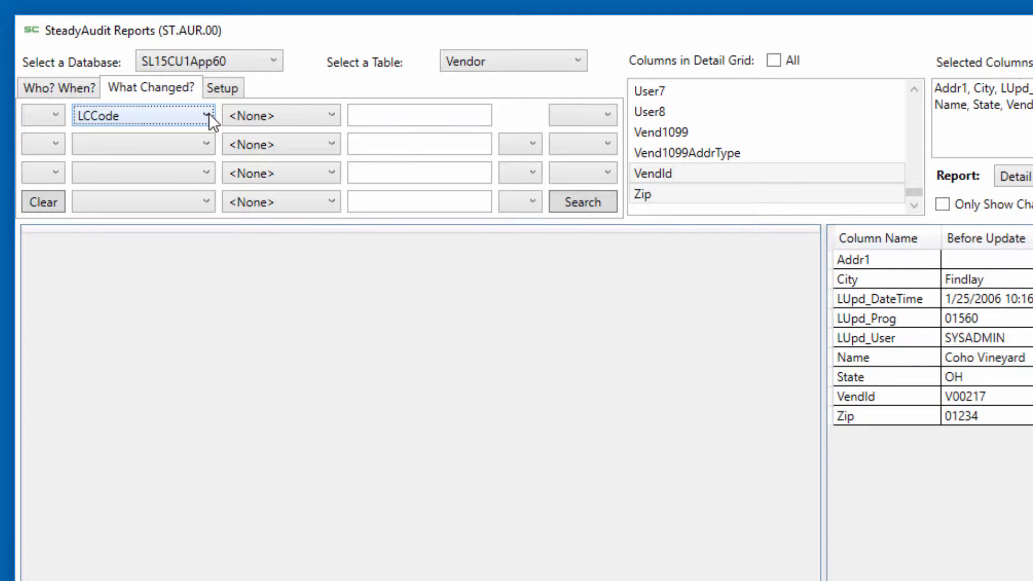
key(Tab)
key(n)
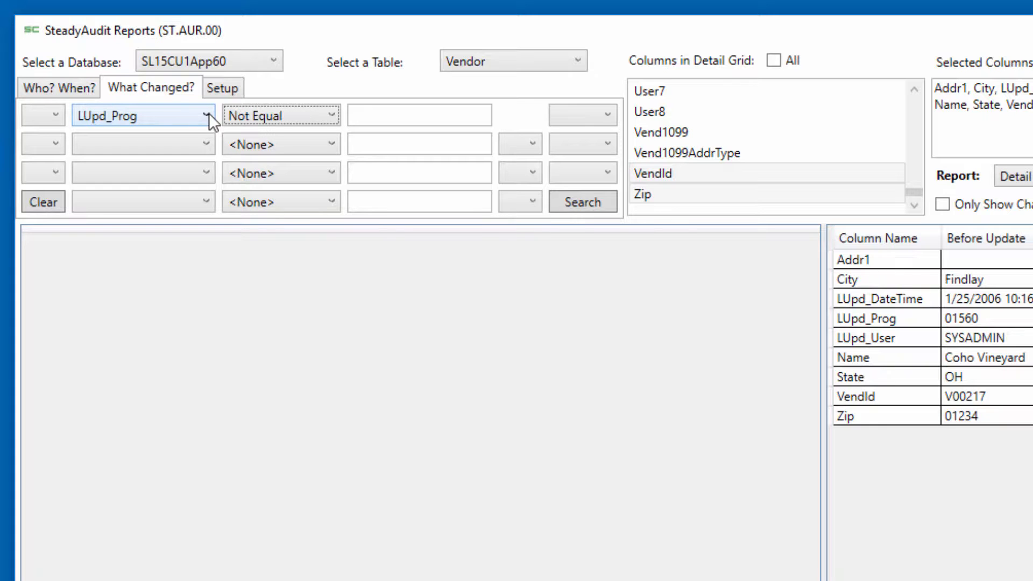
key(Tab)
text(01560)
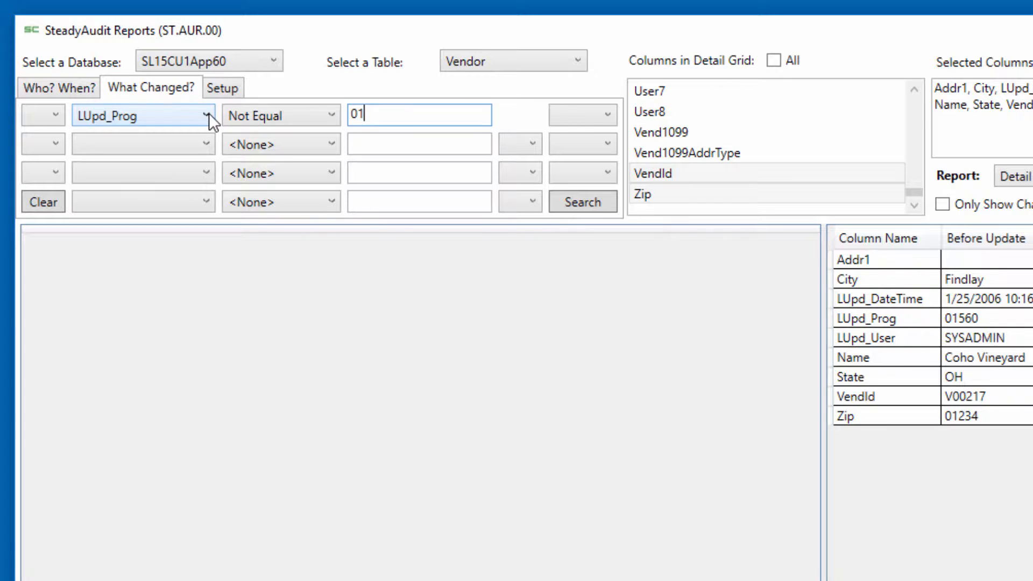
Step: Set the second What Changed condition to VendId Ends With 98
key(Tab)
key(Tab)
key(Tab)
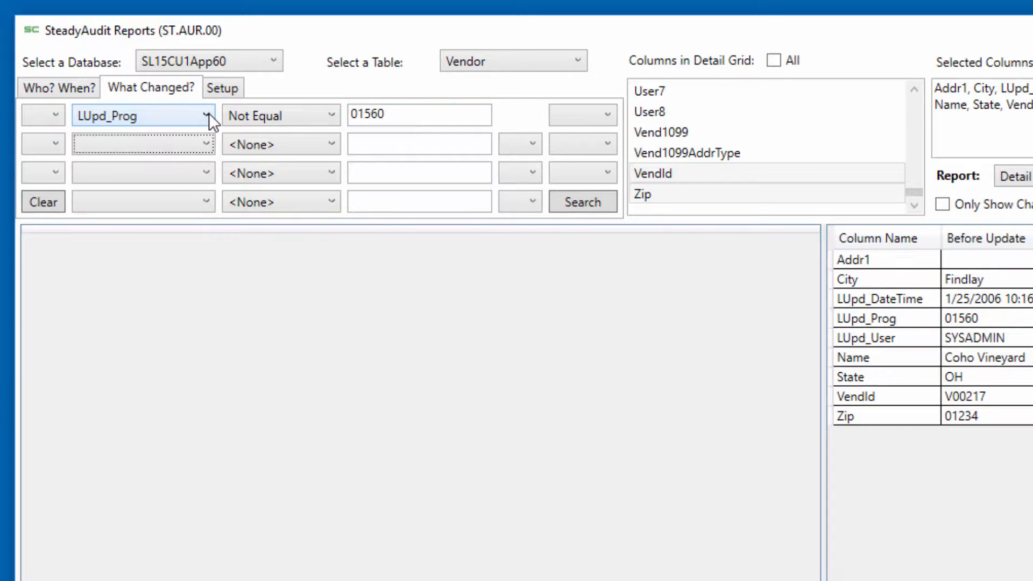
key(v)
key(Down)
key(Down)
key(Tab)
key(e)
key(Tab)
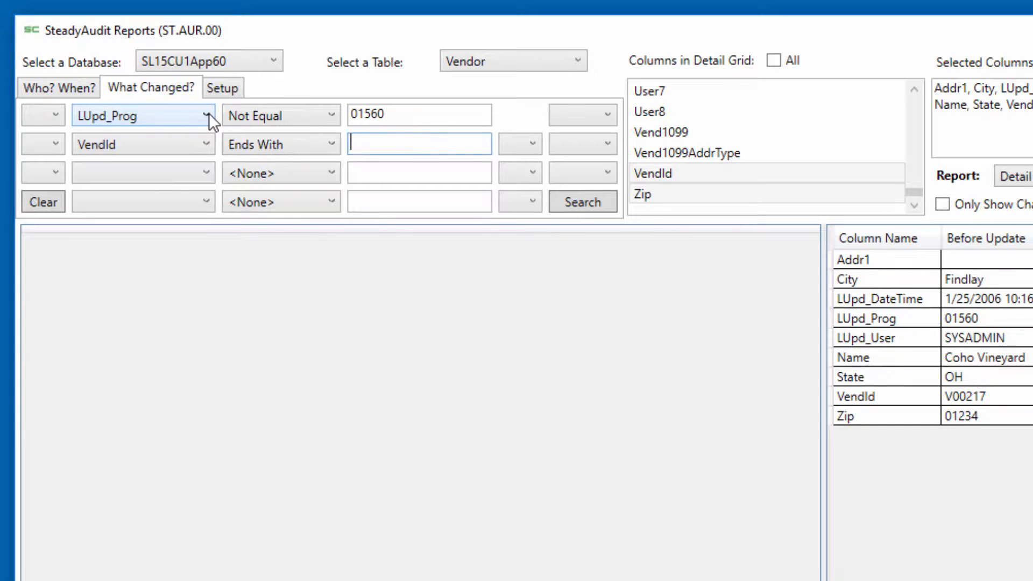
text(98)
Step: Combine the two conditions with And, run the search and inspect the first matching record's before and after values
click(566, 199)
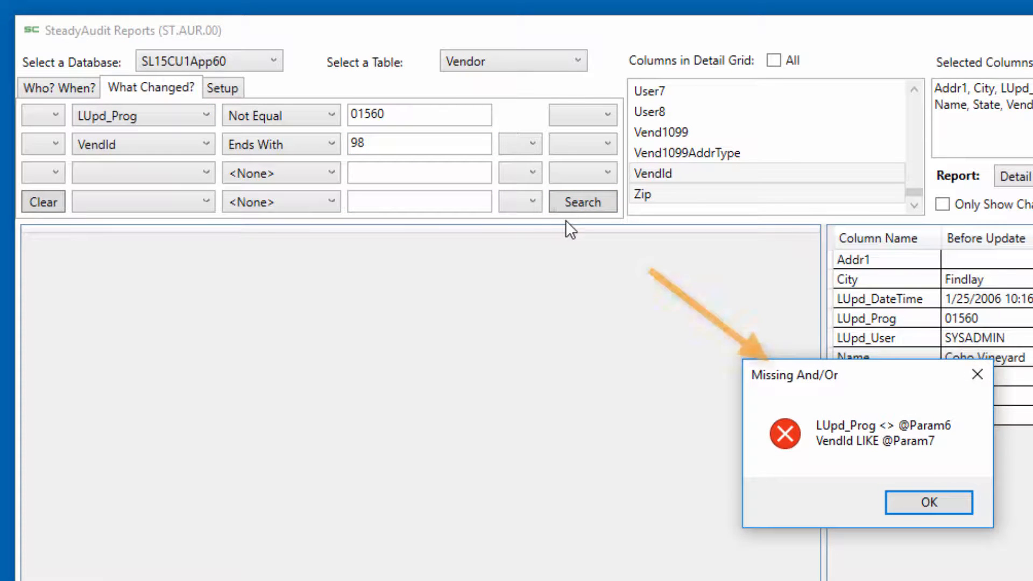
click(935, 502)
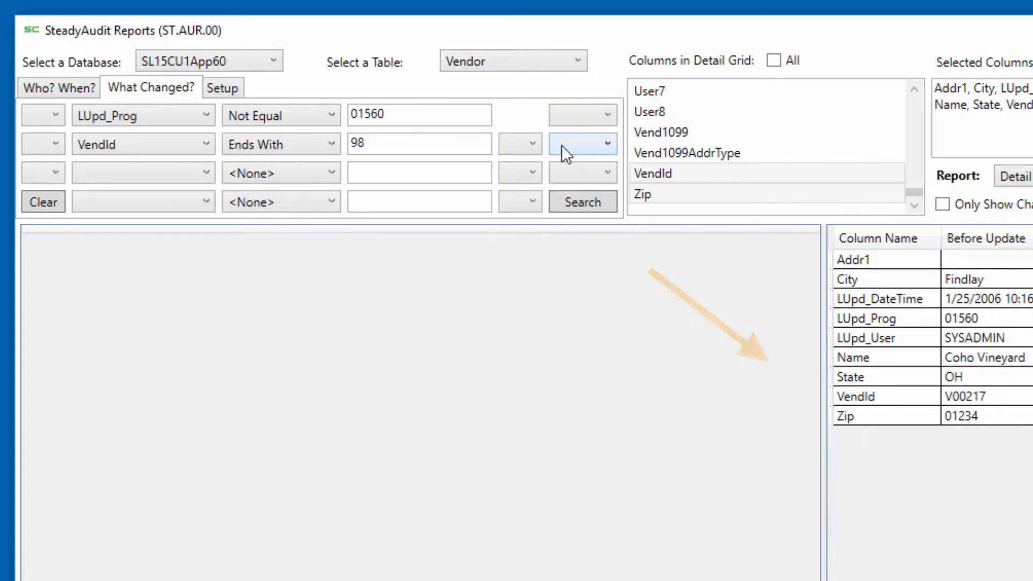
click(586, 113)
click(583, 157)
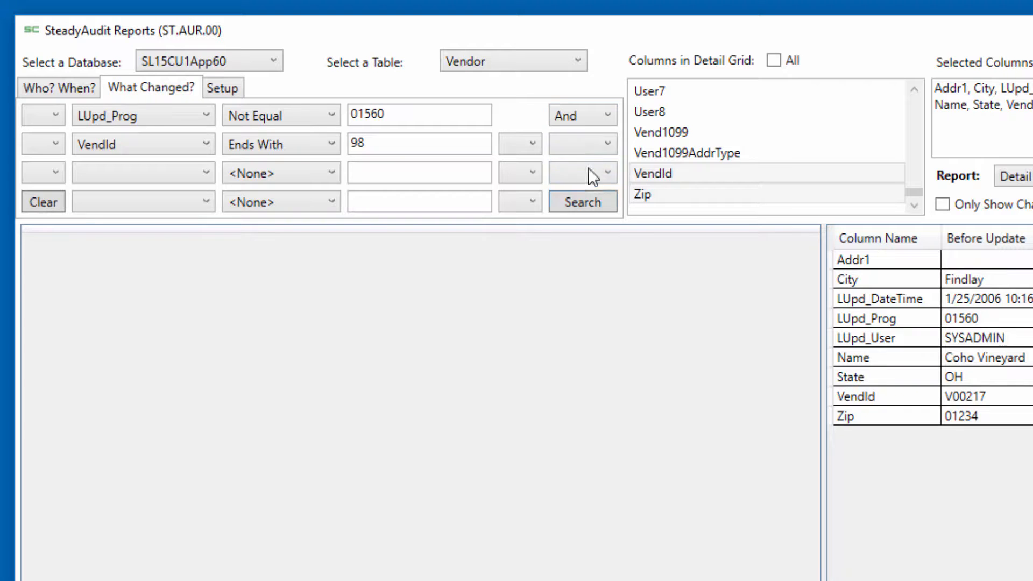
click(583, 199)
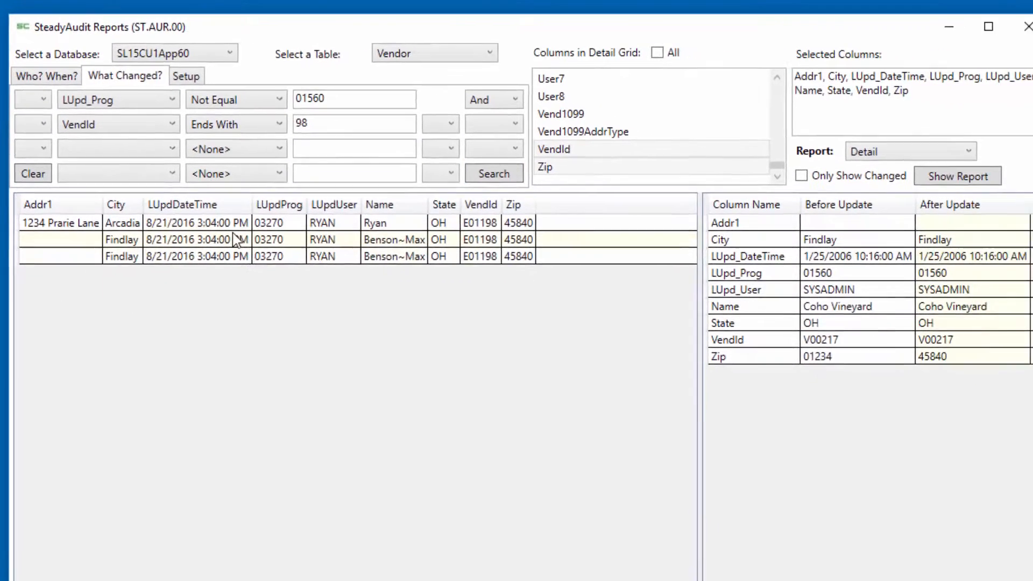
click(218, 224)
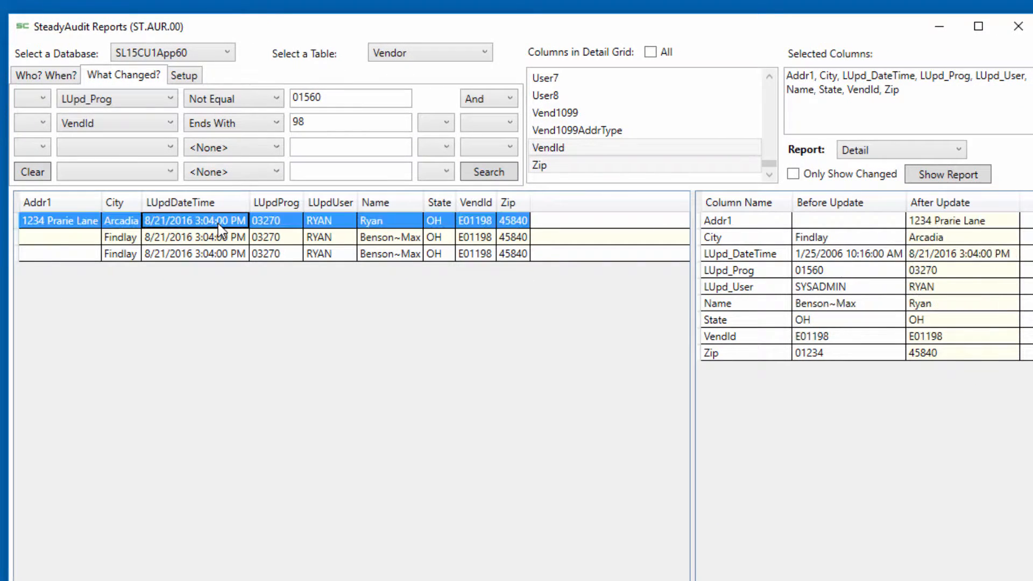
Step: Compare the three matching records' before and after values, exposing the audit header pane to check who made each change
click(197, 231)
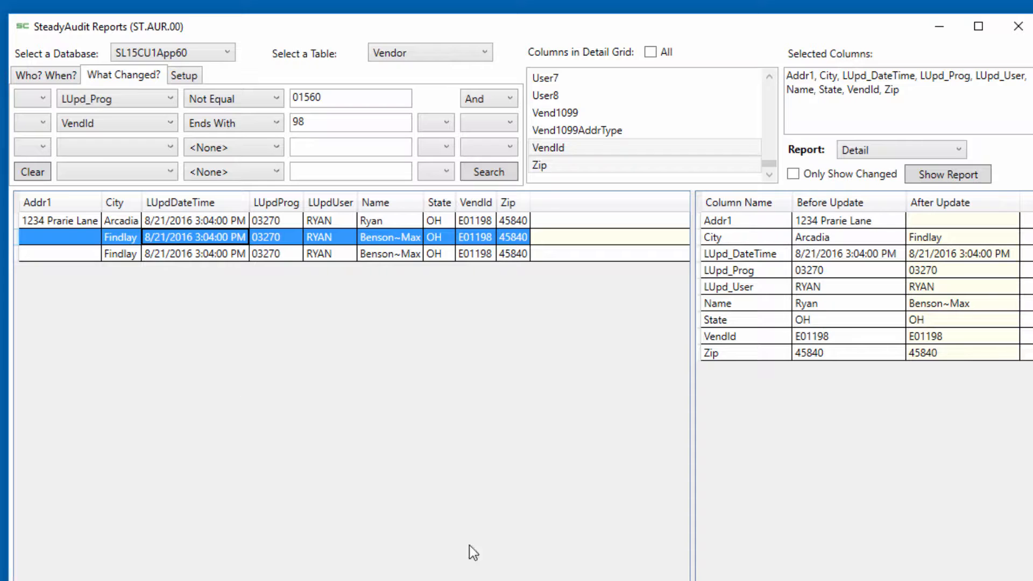
drag(392, 577, 375, 280)
click(275, 253)
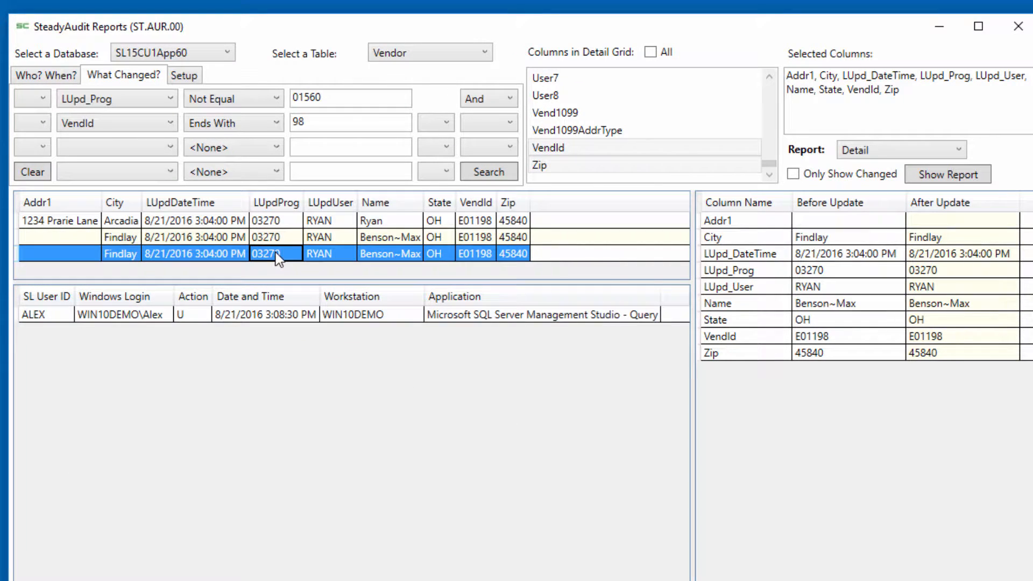
click(258, 238)
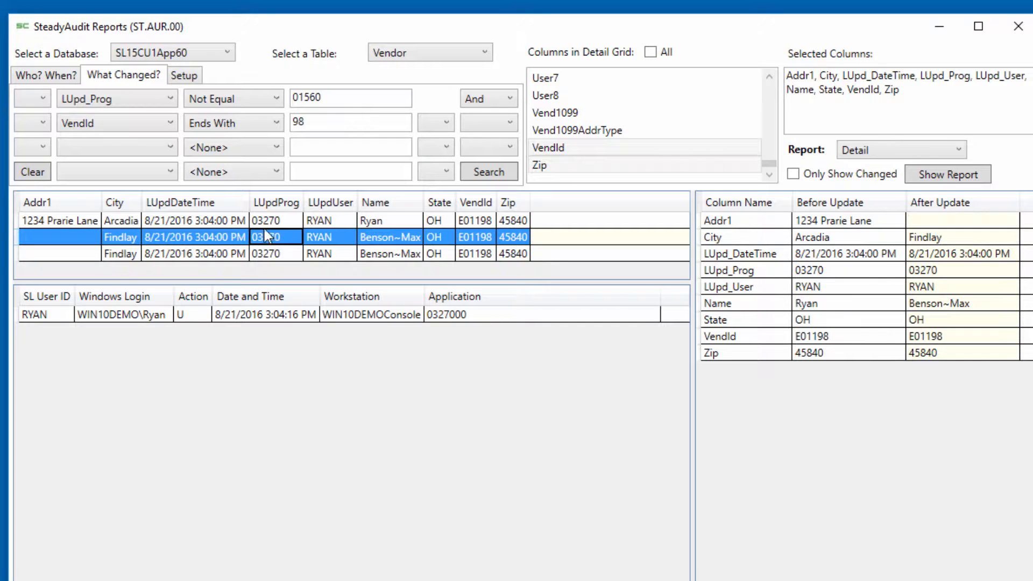
click(265, 223)
click(266, 236)
click(265, 254)
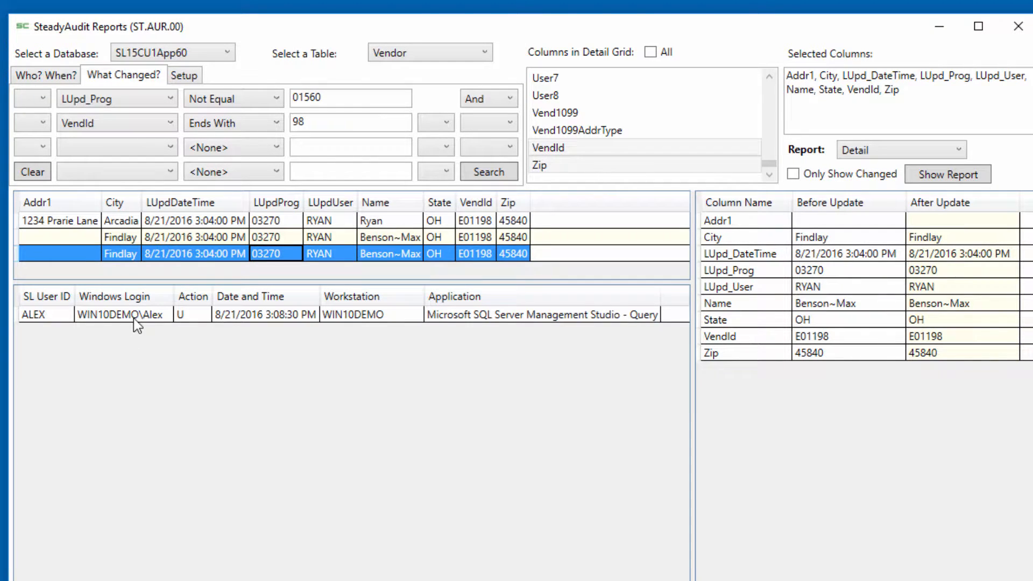
Step: Change the first What Changed condition to City Begins With fin
click(168, 99)
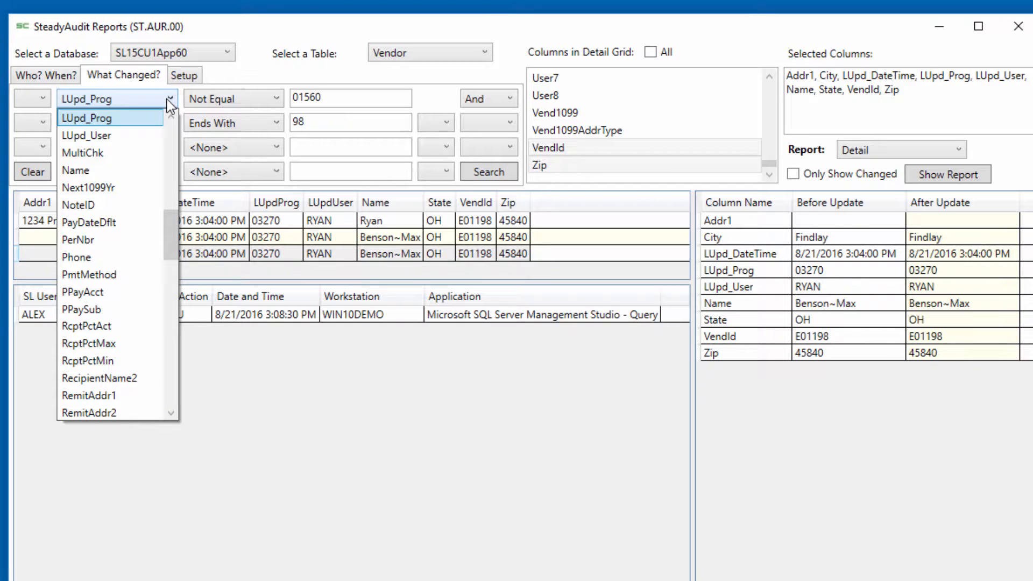
key(c)
scroll(168, 105, up, 1)
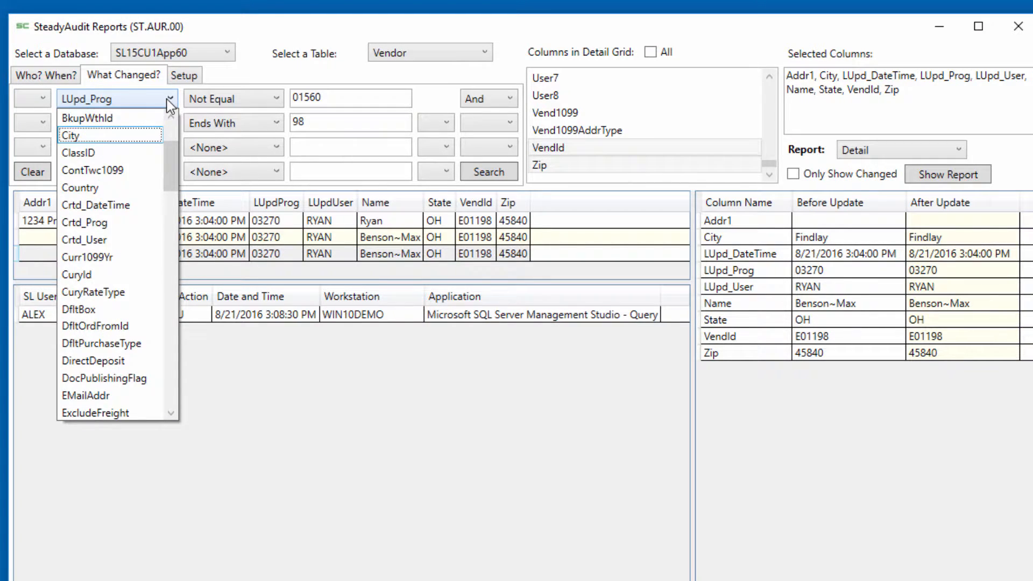
key(Tab)
key(b)
key(Tab)
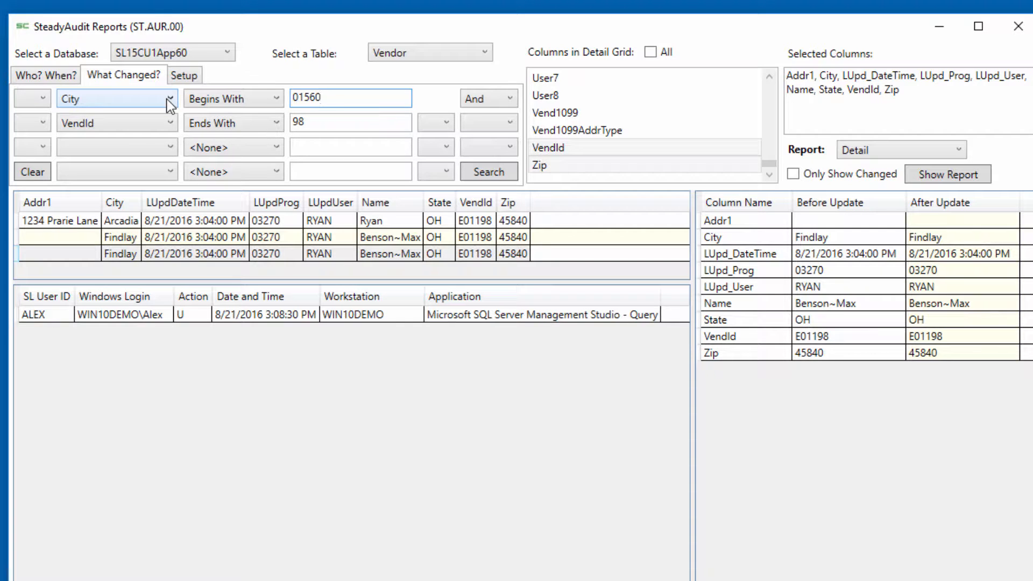
key(BackSpace)
key(BackSpace)
key(BackSpace)
key(BackSpace)
key(BackSpace)
text(fin)
key(Tab)
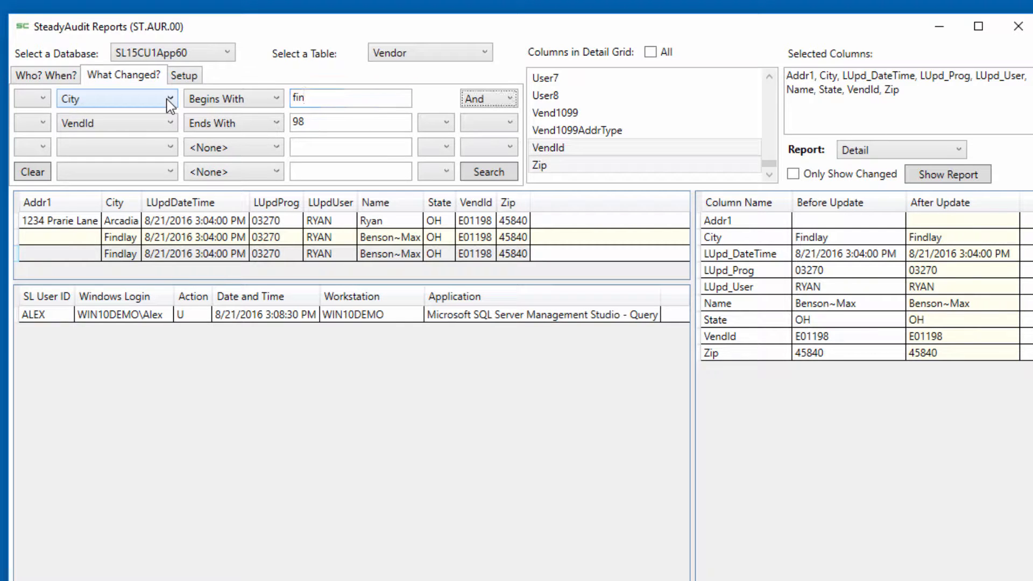
Step: Change the second What Changed condition to Zip Contains 584 and run the search
key(Tab)
key(Tab)
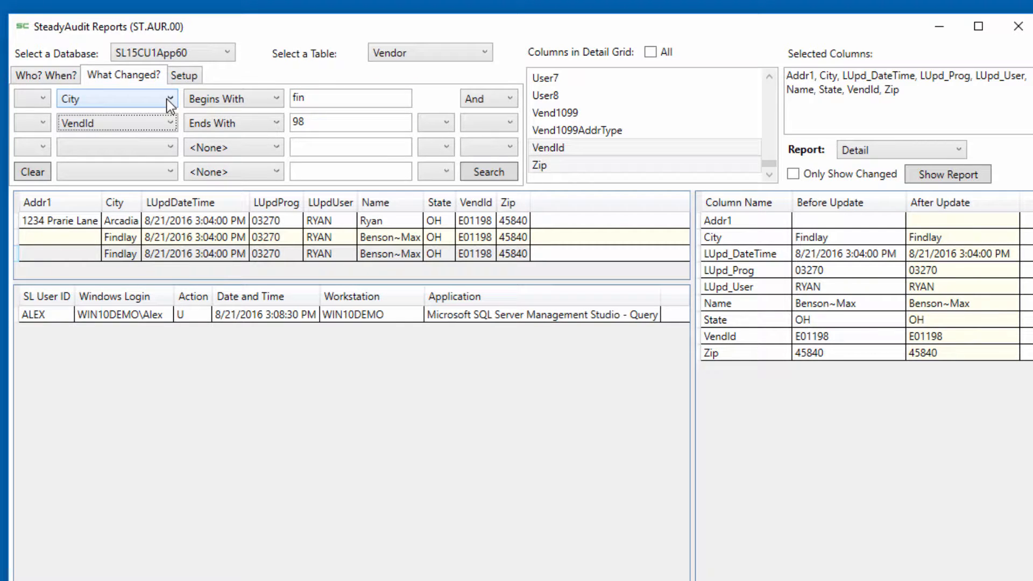
key(z)
key(Tab)
key(c)
key(Tab)
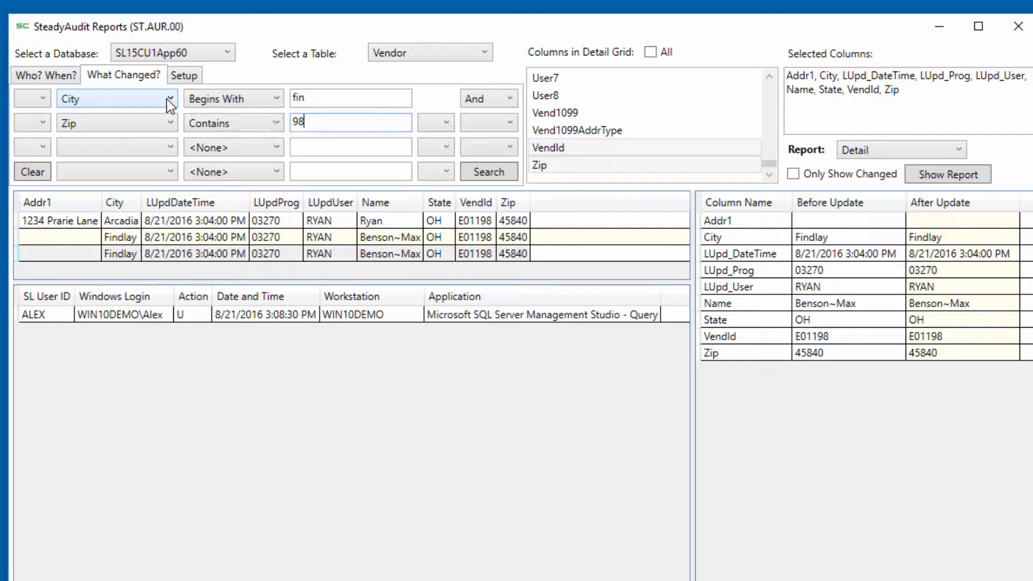
key(BackSpace)
text(584)
click(499, 177)
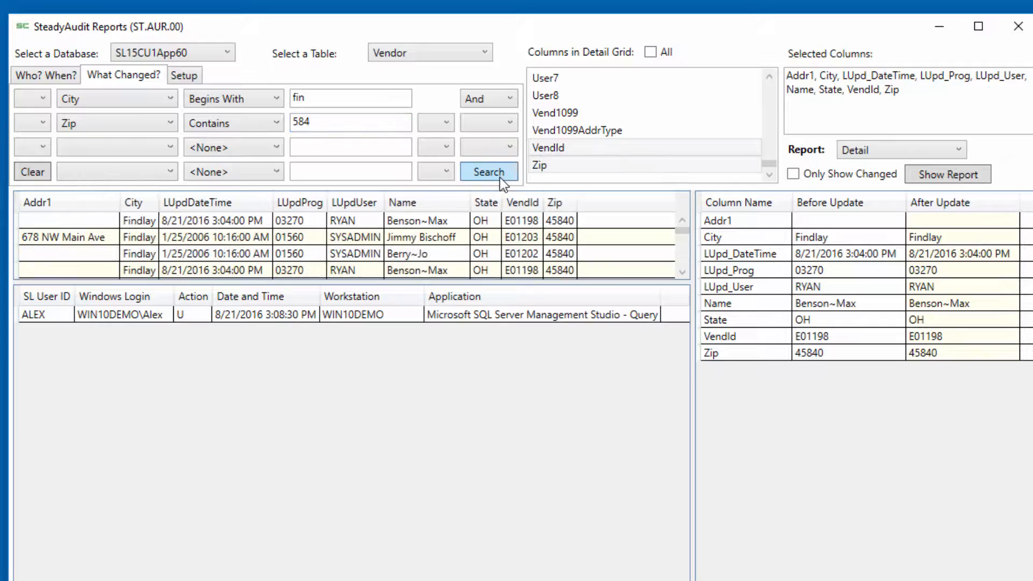
Step: Enlarge the results grid and compare the before and after Zip values of several matching vendor records
drag(380, 283, 370, 531)
click(316, 319)
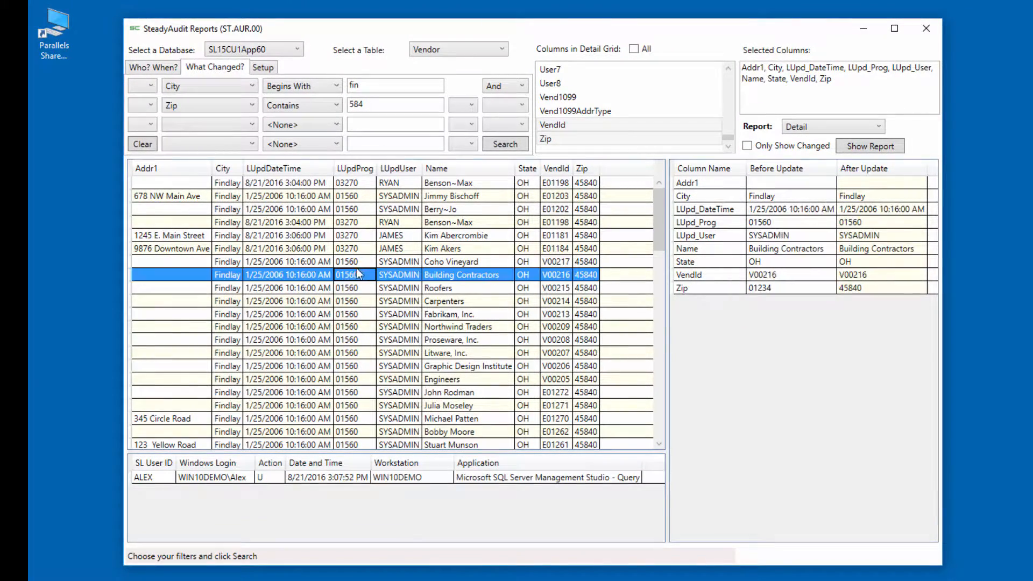
click(346, 196)
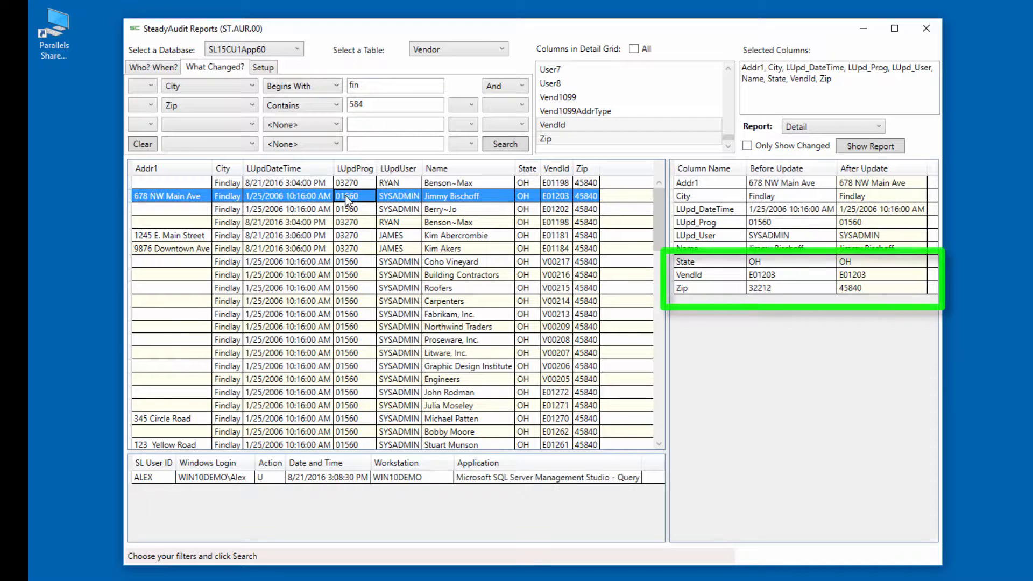
click(332, 235)
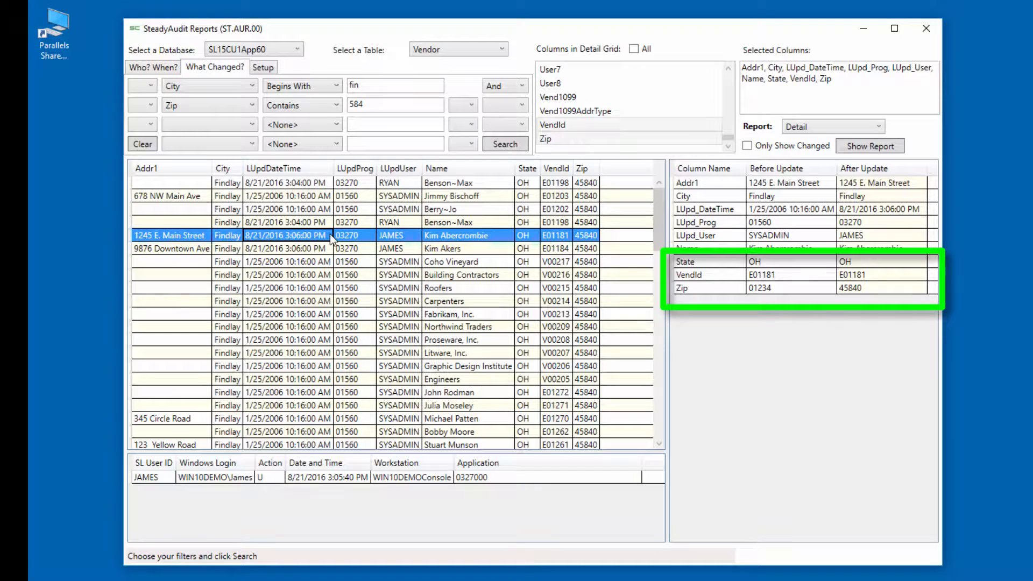
click(330, 276)
click(328, 340)
click(329, 367)
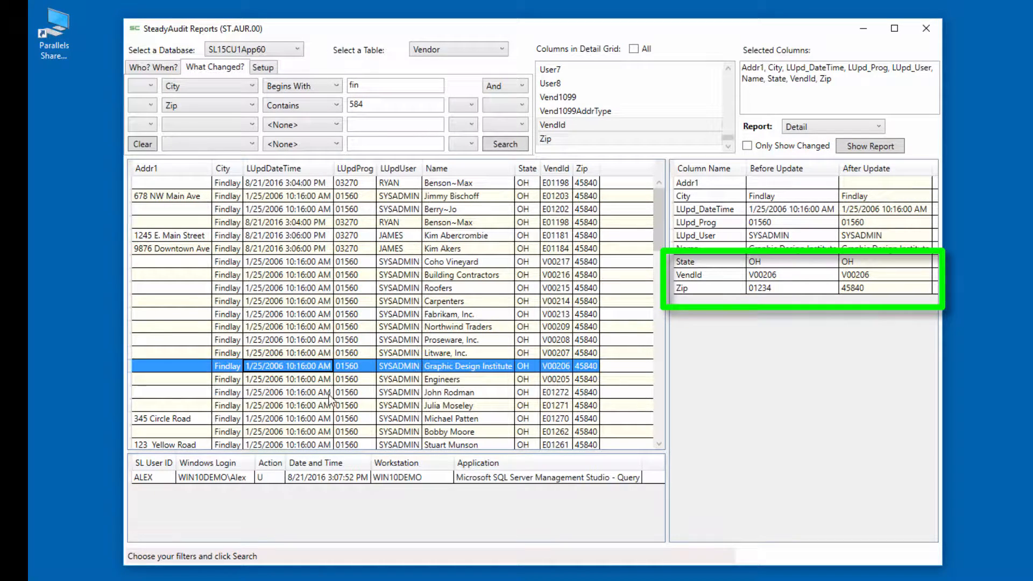
click(329, 395)
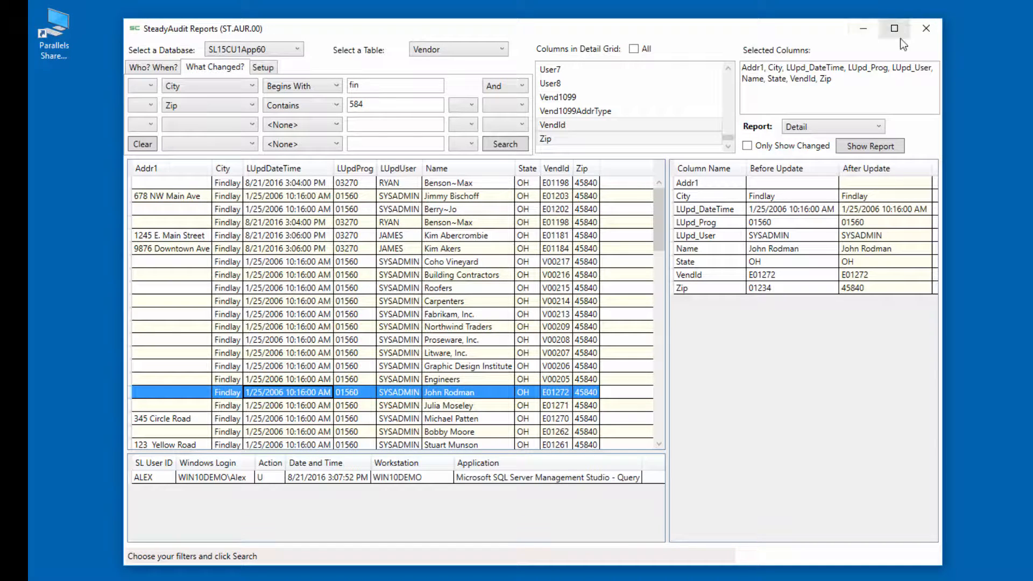
Step: View the Detail report for the selected record and for the first matching record, the latter also with Only Show Changed enabled
click(866, 146)
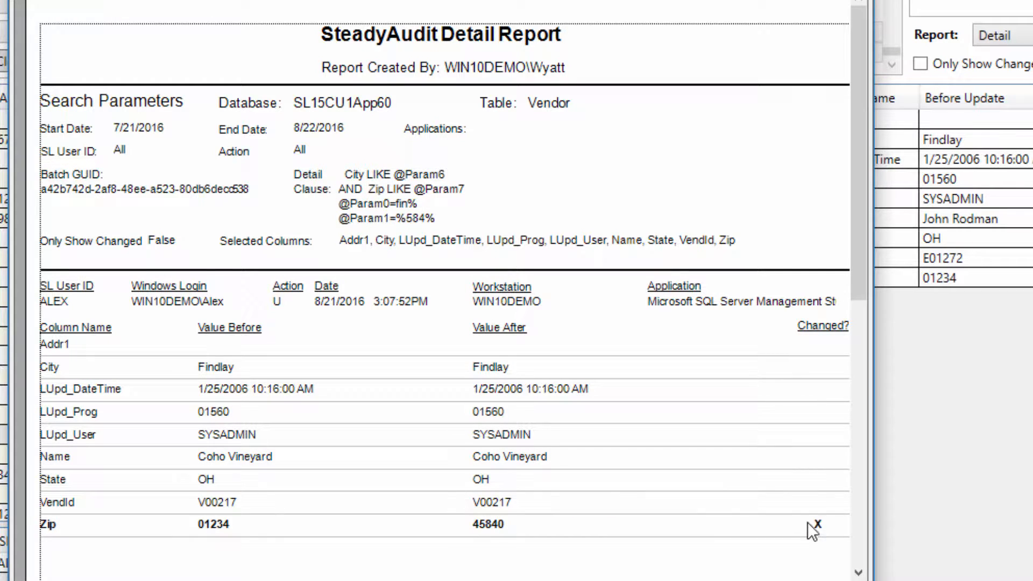
key(Escape)
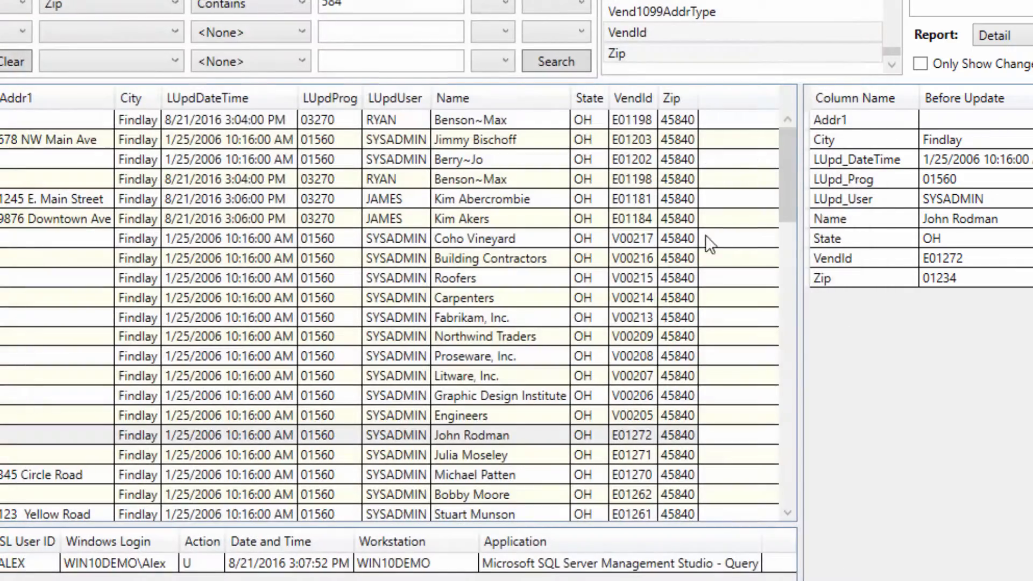
click(403, 119)
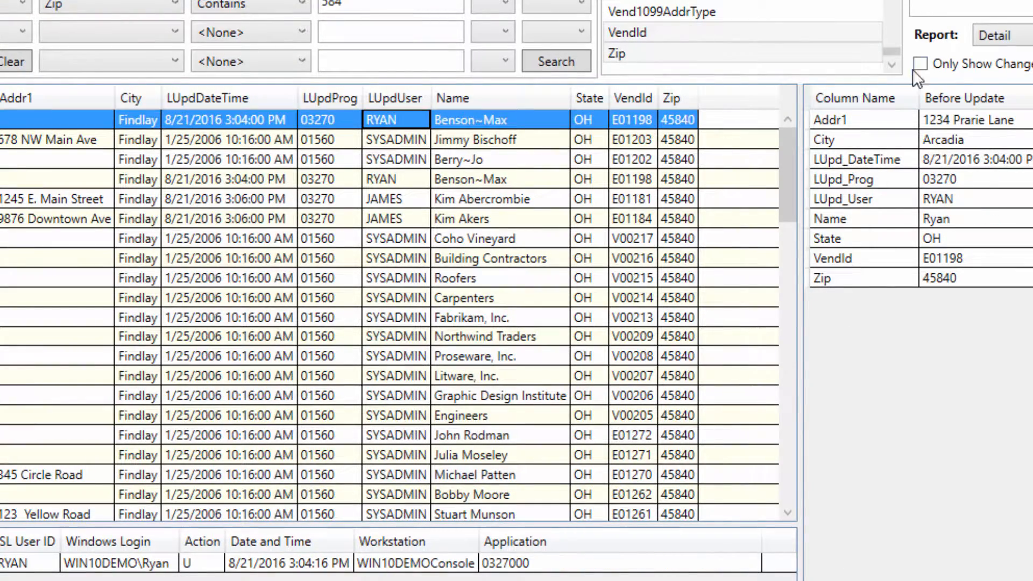
click(1030, 36)
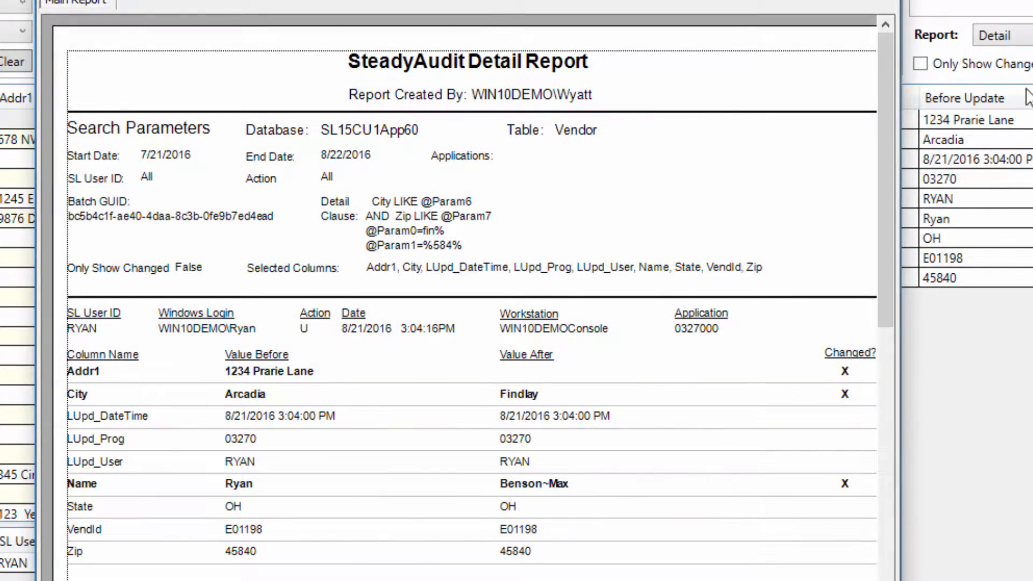
key(Escape)
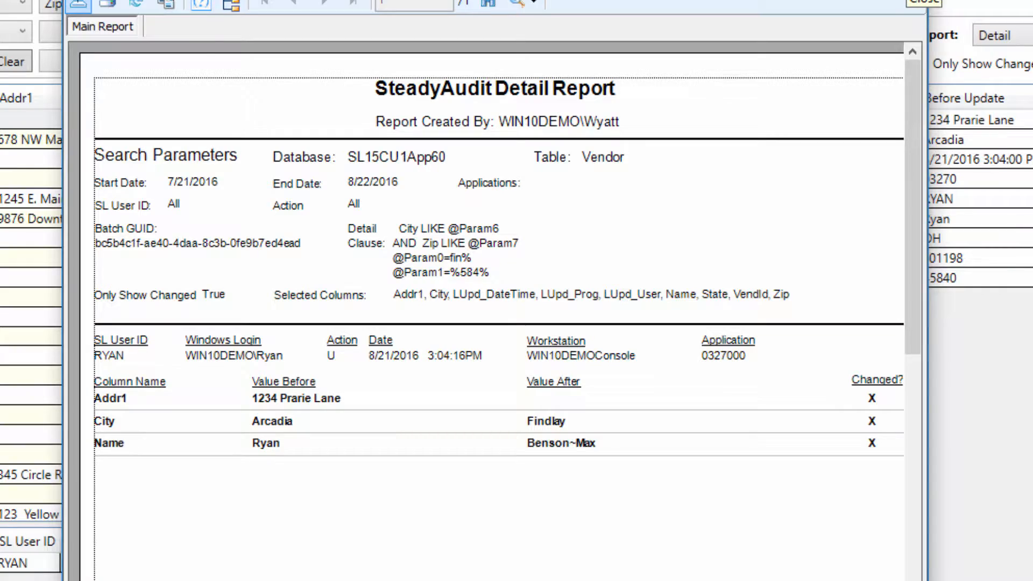
click(924, 2)
Step: Export the first matching record to Excel, overwriting the file Exported in the Documents folder
click(995, 36)
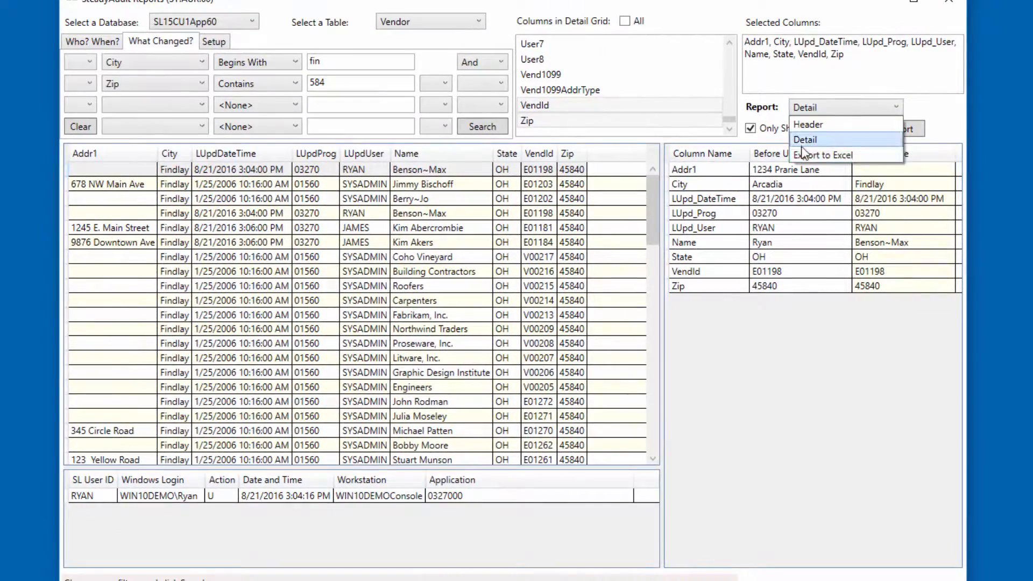
click(839, 152)
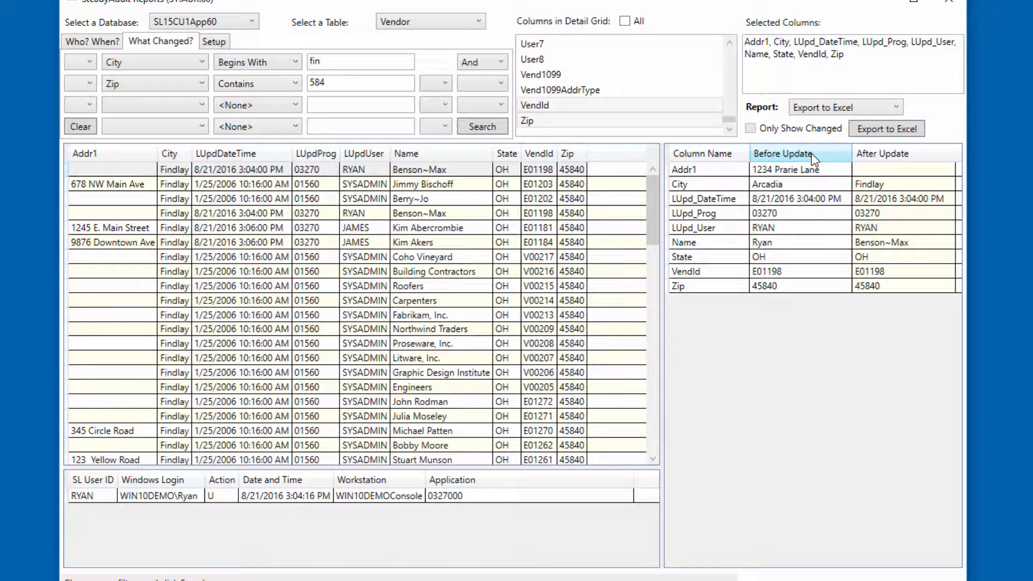
click(876, 132)
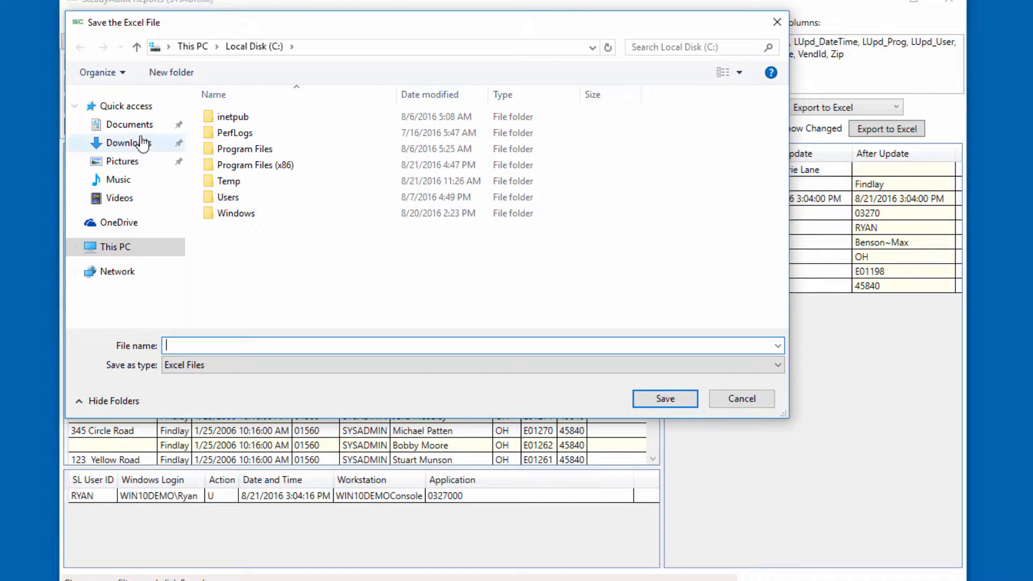
click(129, 124)
click(234, 133)
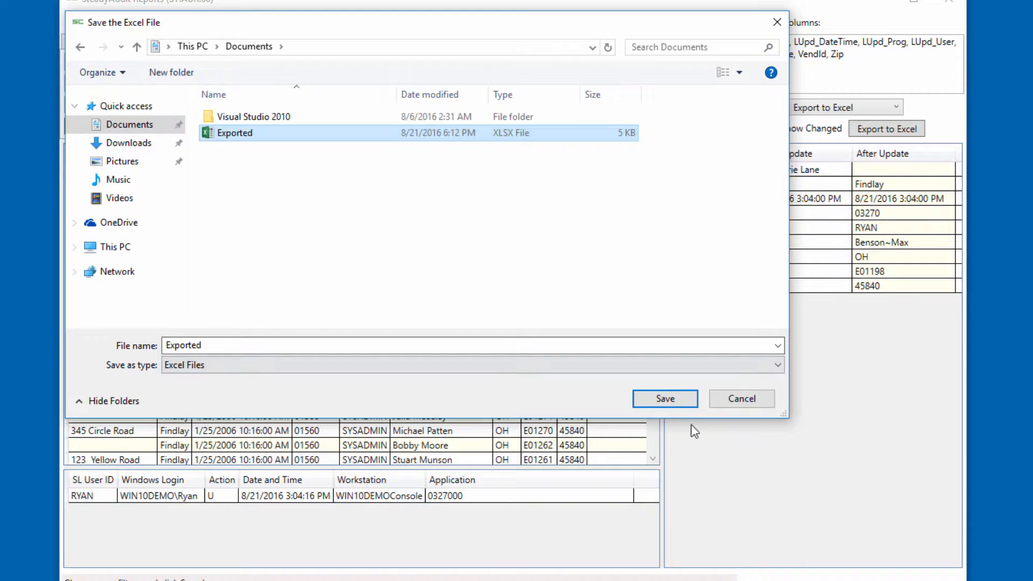
click(671, 398)
click(727, 351)
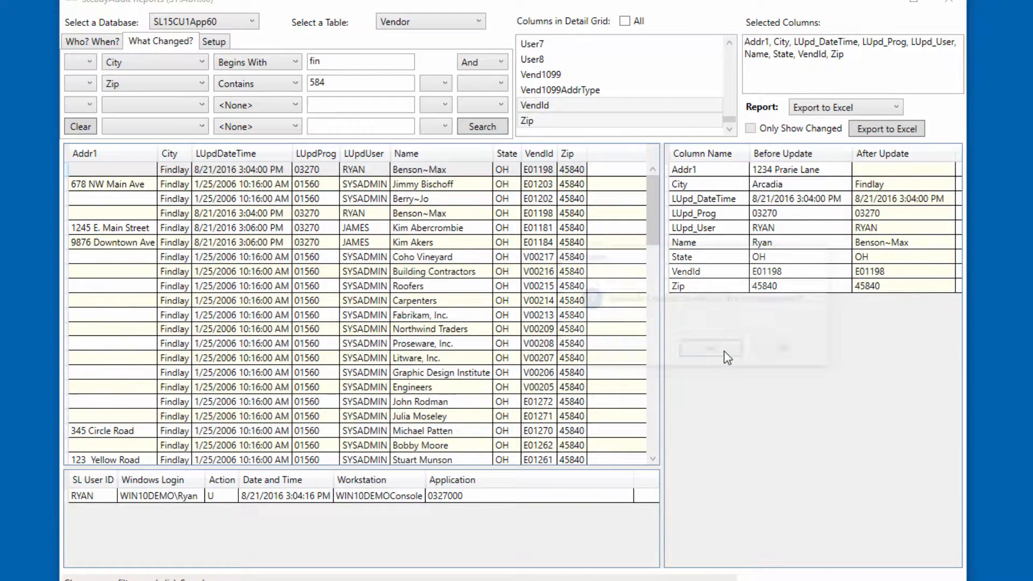
click(725, 352)
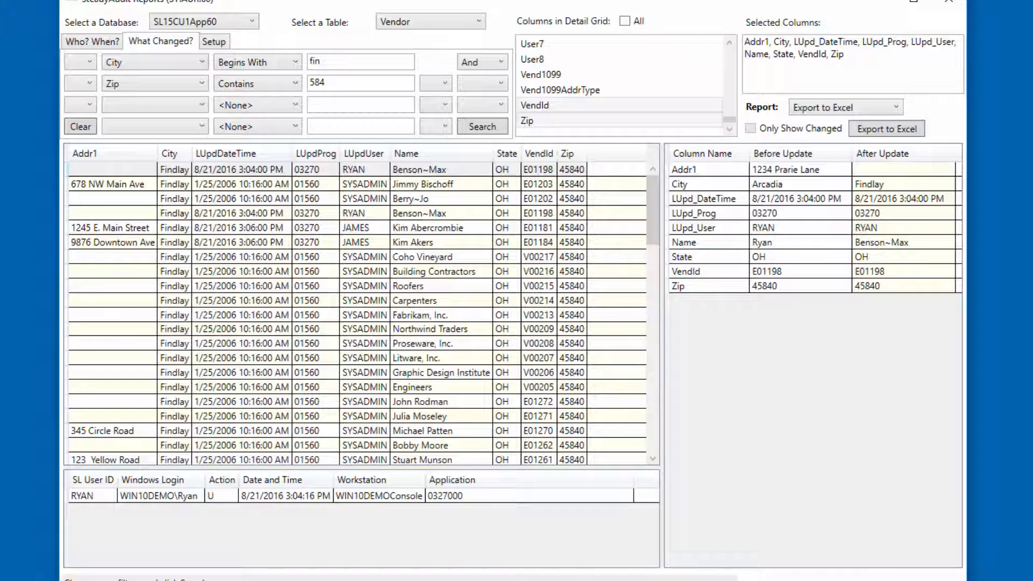
Step: Run the Who? When? search for all users and select the audit record at 3:06:01 PM
click(89, 42)
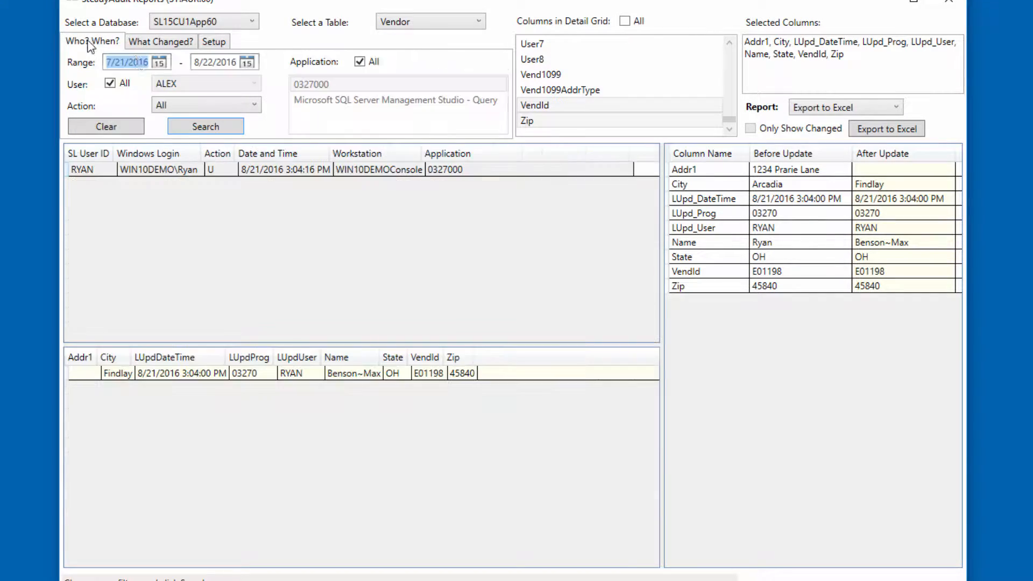
click(221, 128)
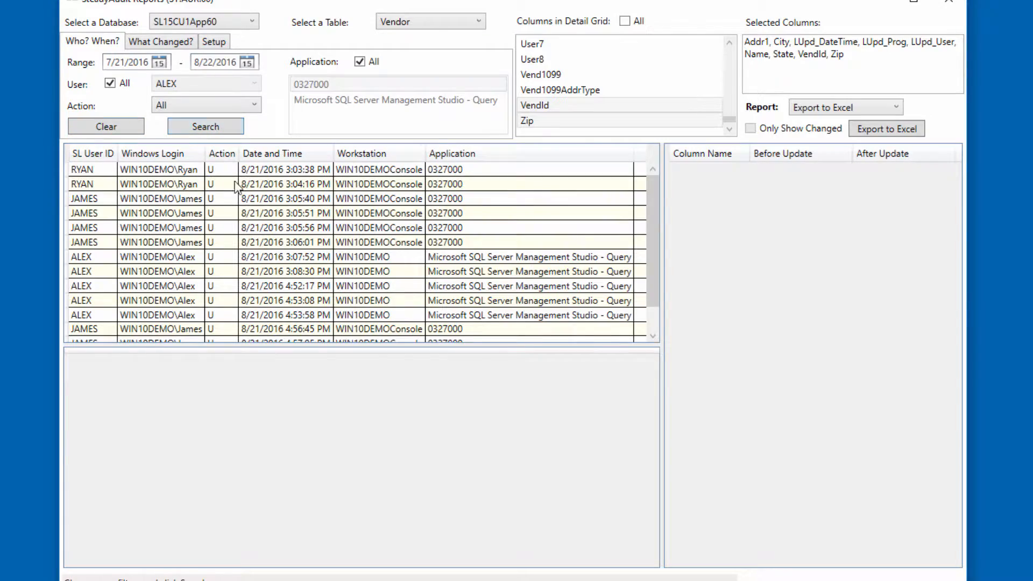
click(246, 245)
Step: View the Header report for the listed audit records and close it
click(844, 107)
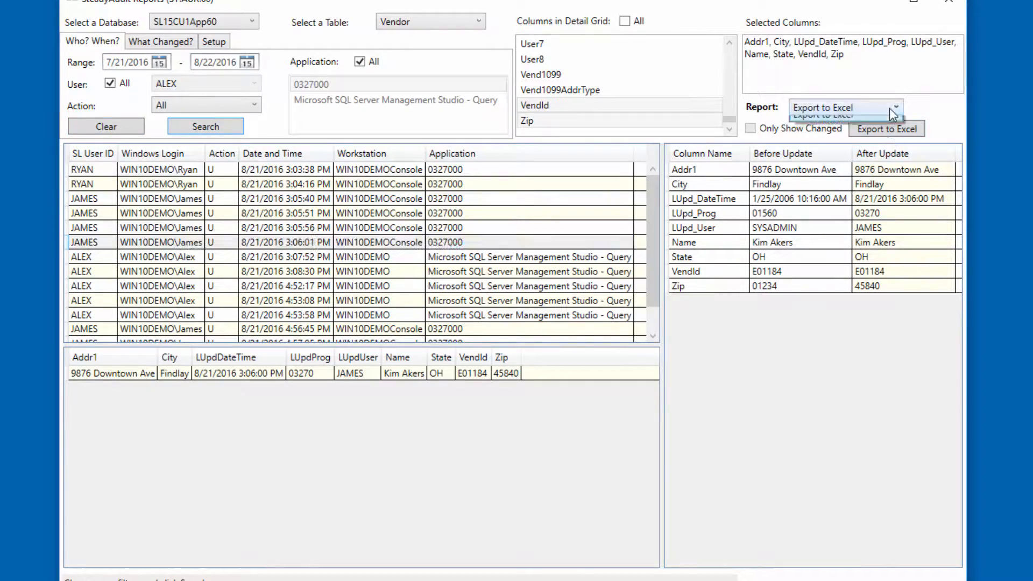
click(846, 128)
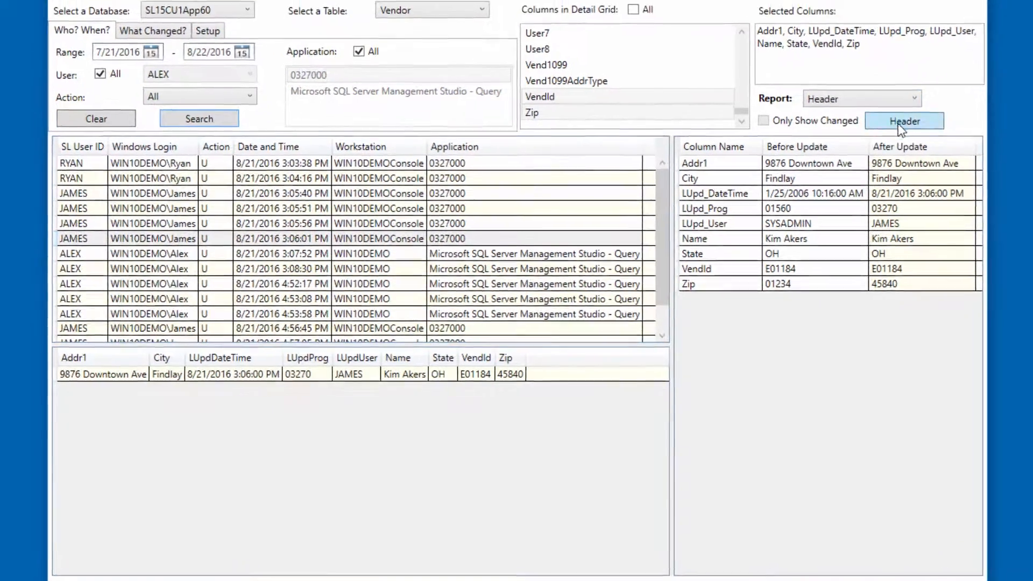
click(904, 122)
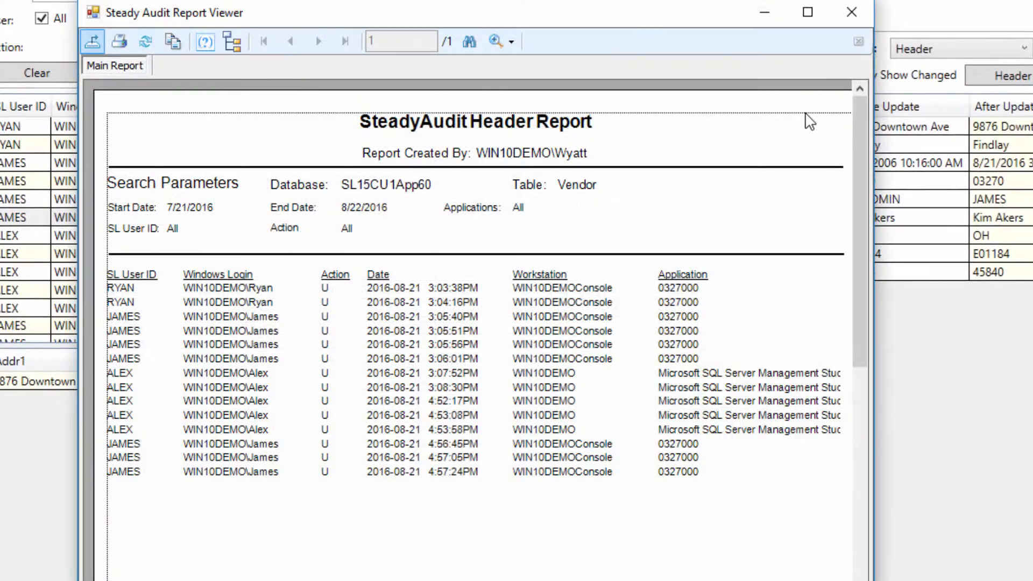
click(851, 13)
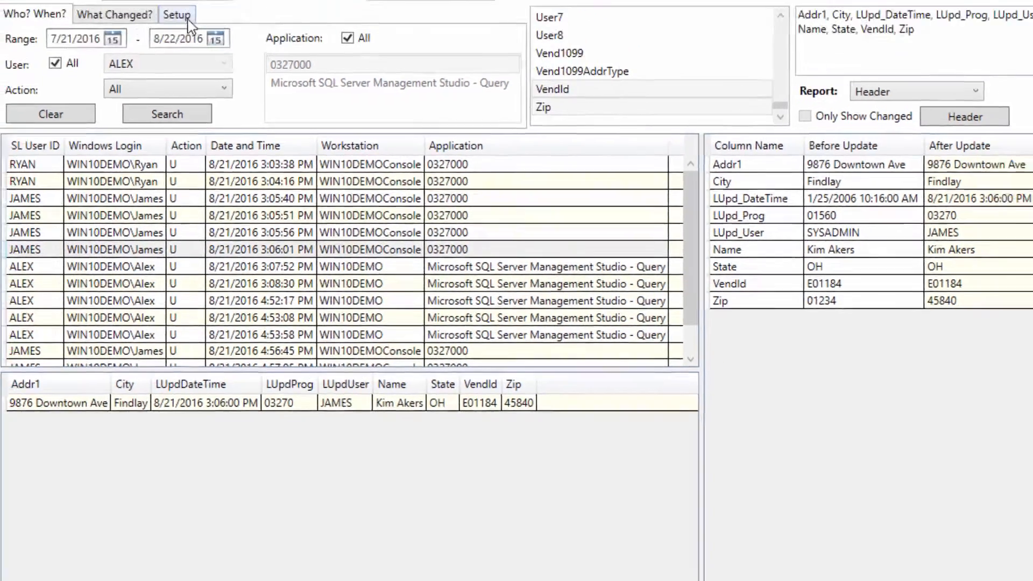
Step: Search the audit setup history for the Vendor table and for the Customer table
click(180, 13)
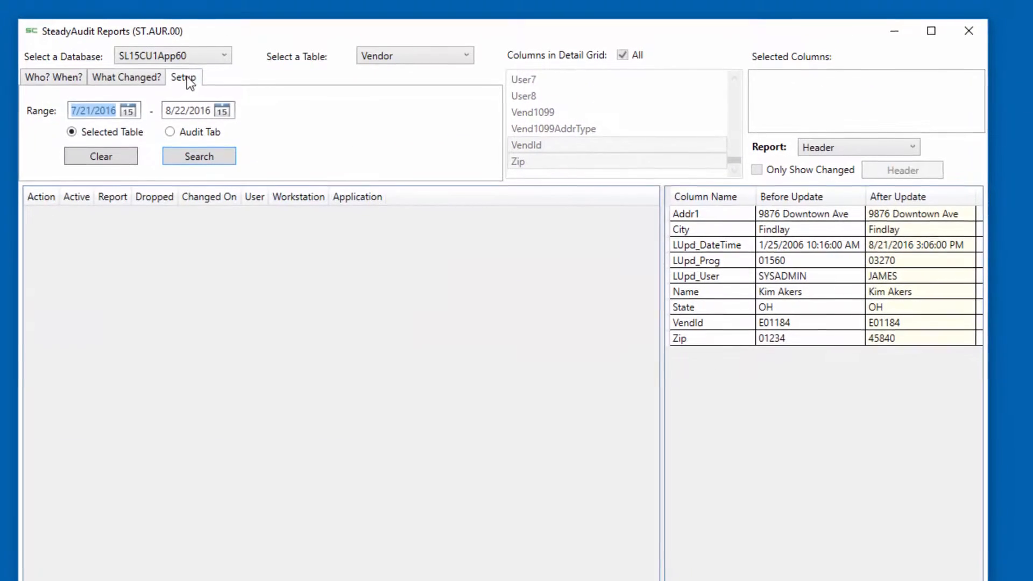
click(194, 156)
click(367, 56)
click(373, 74)
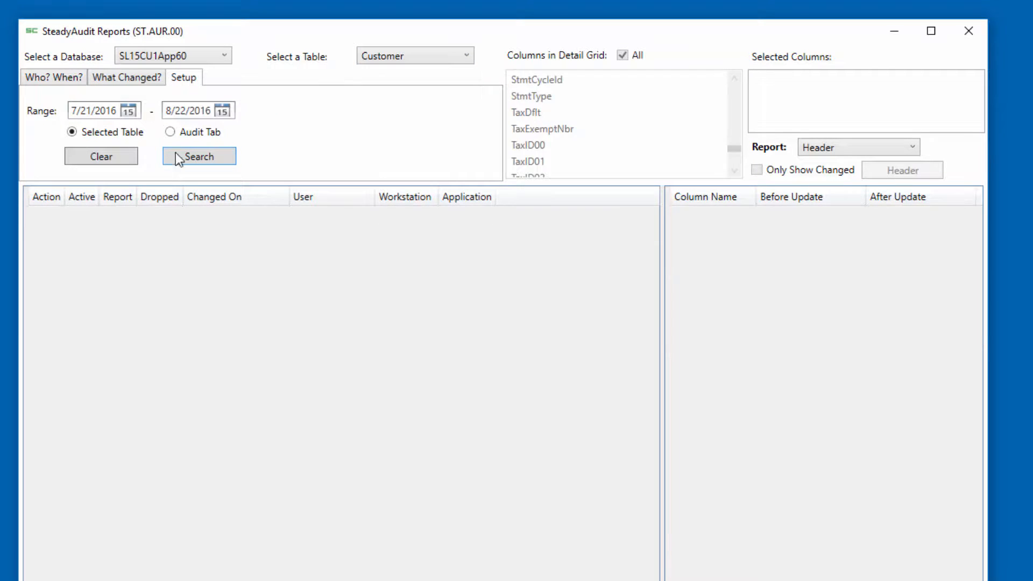
click(187, 158)
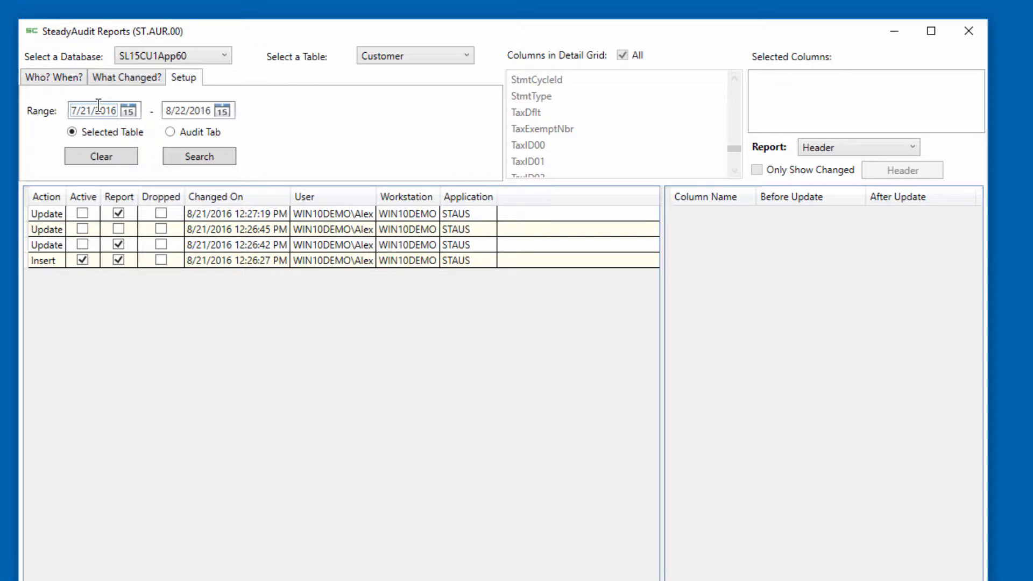
Step: Search the setup history for the Audit Tab option and inspect the Insert and Update records' before and after values
click(174, 132)
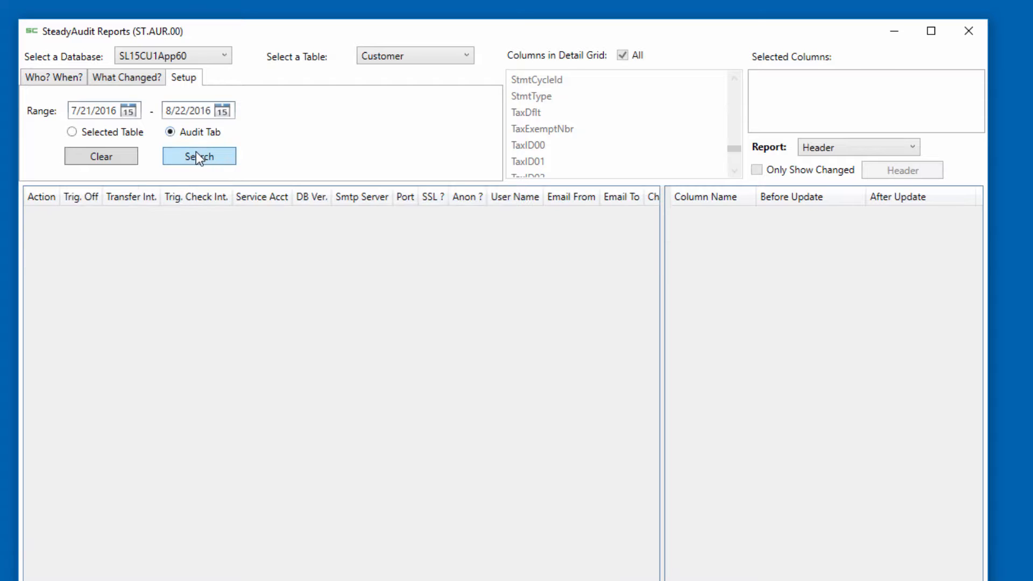
click(179, 162)
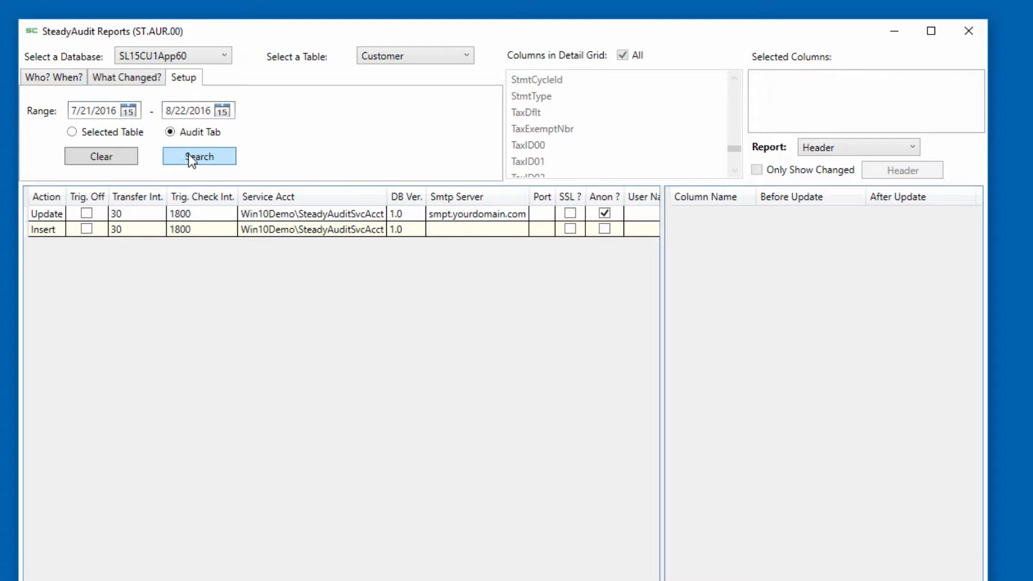
click(131, 230)
click(140, 210)
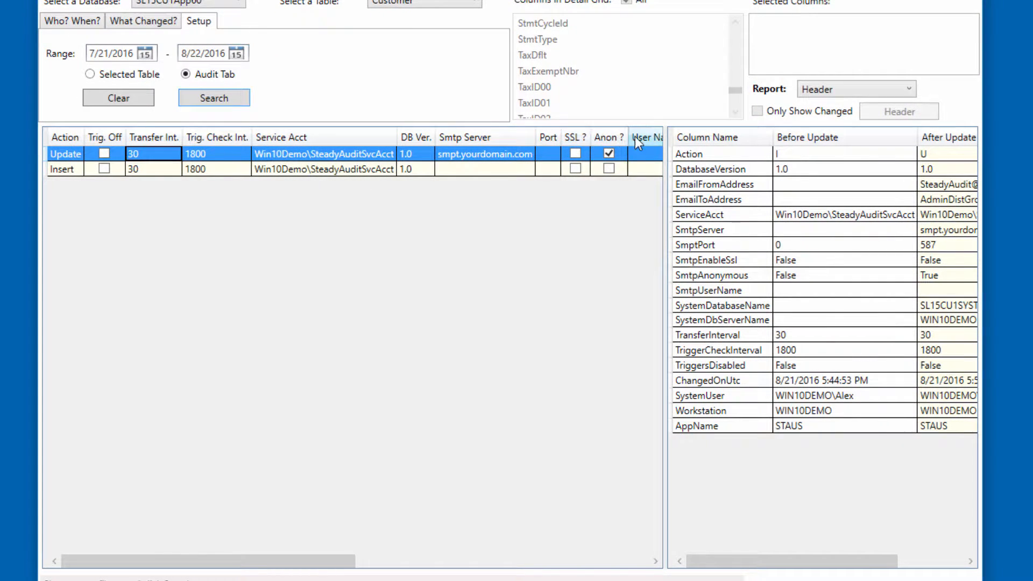
Step: Move the User Name column in front of the Smtp Server column in the setup history grid
drag(641, 137, 466, 138)
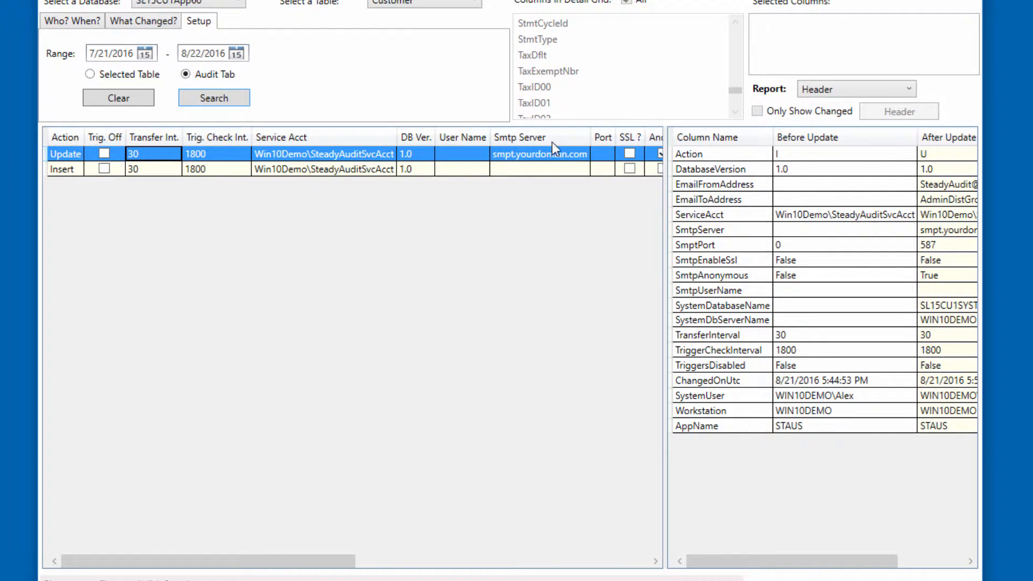